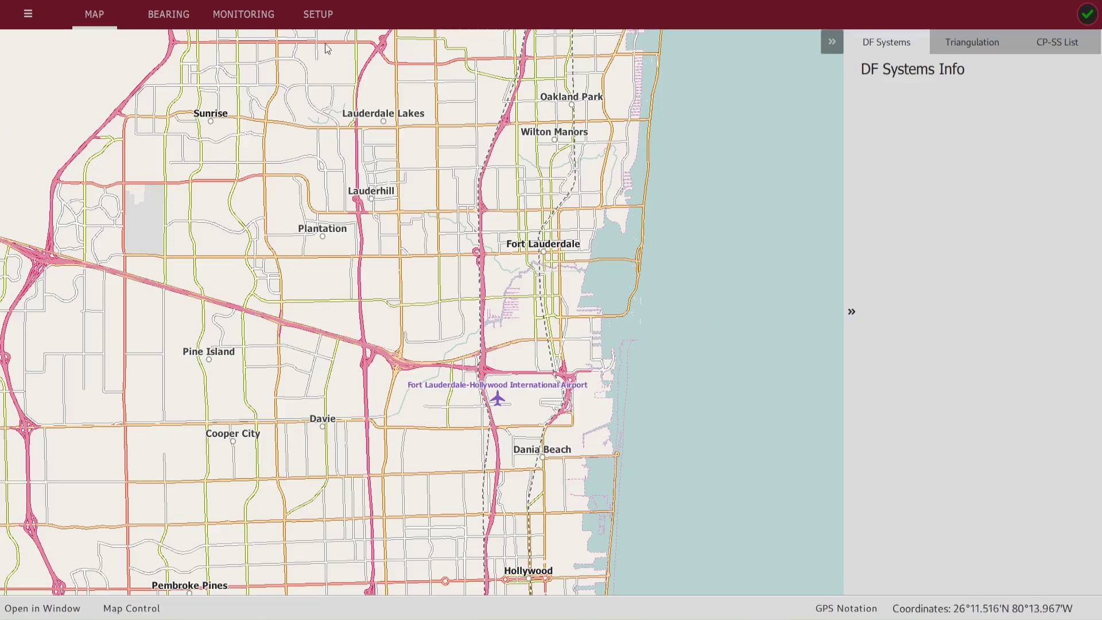
- Create two new local DF systems in the DF systems setup
click(319, 16)
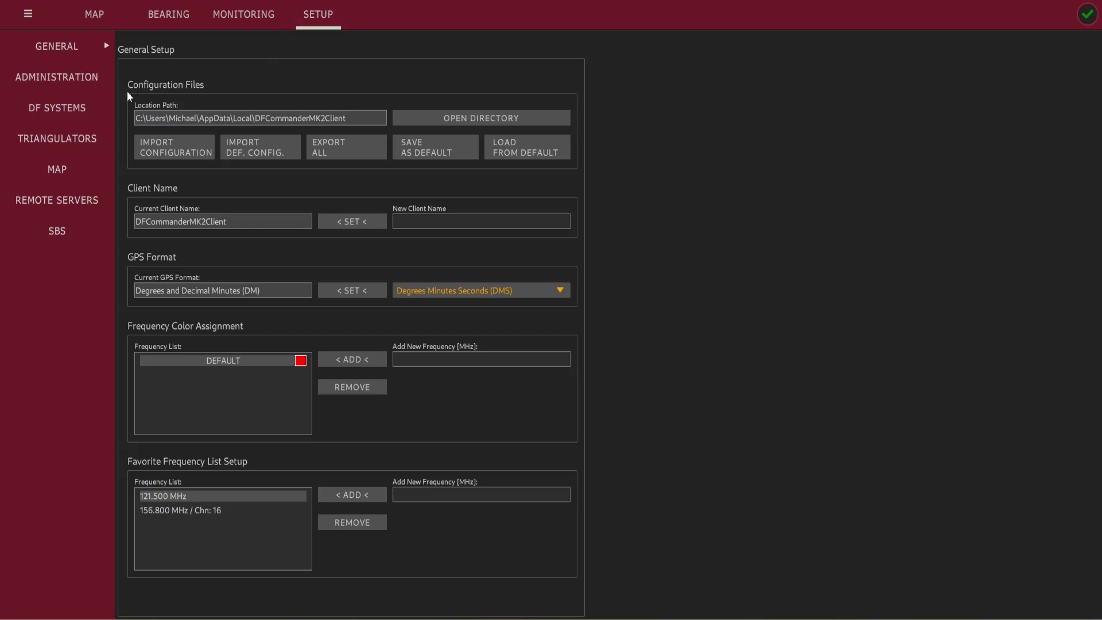
click(75, 110)
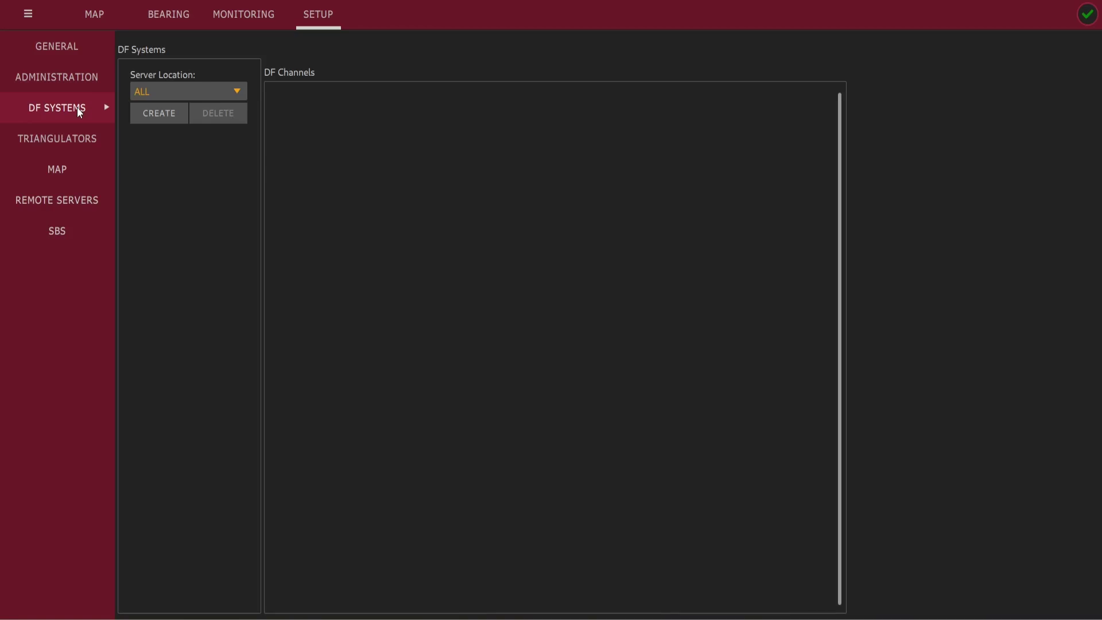
click(144, 118)
click(144, 118)
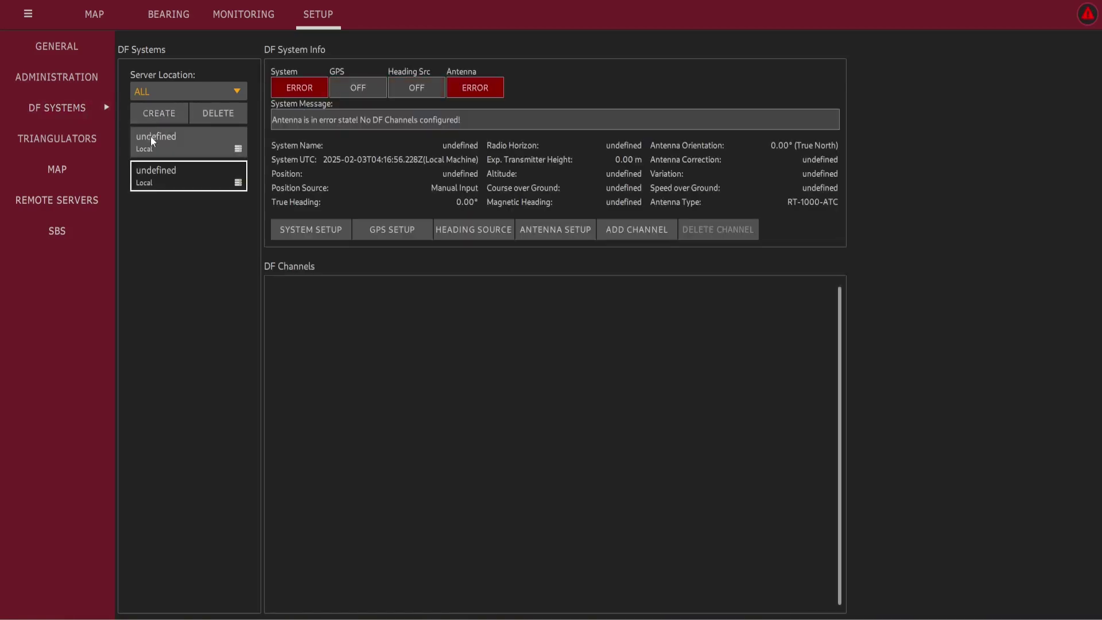
- Name the first undefined DF system "Site 1" in its system settings
click(156, 149)
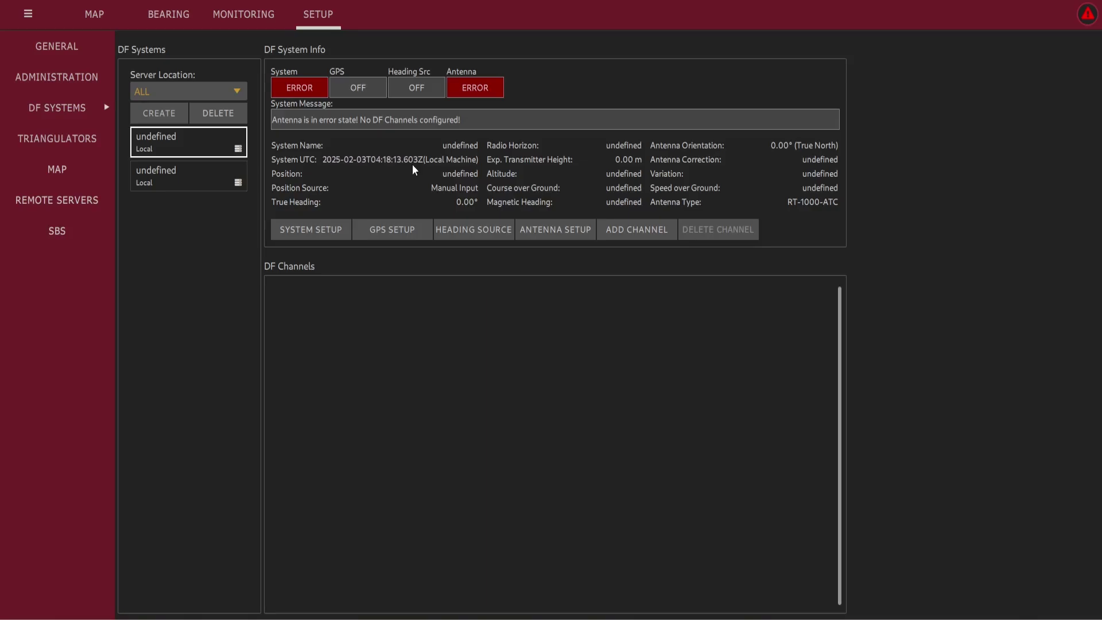
click(332, 228)
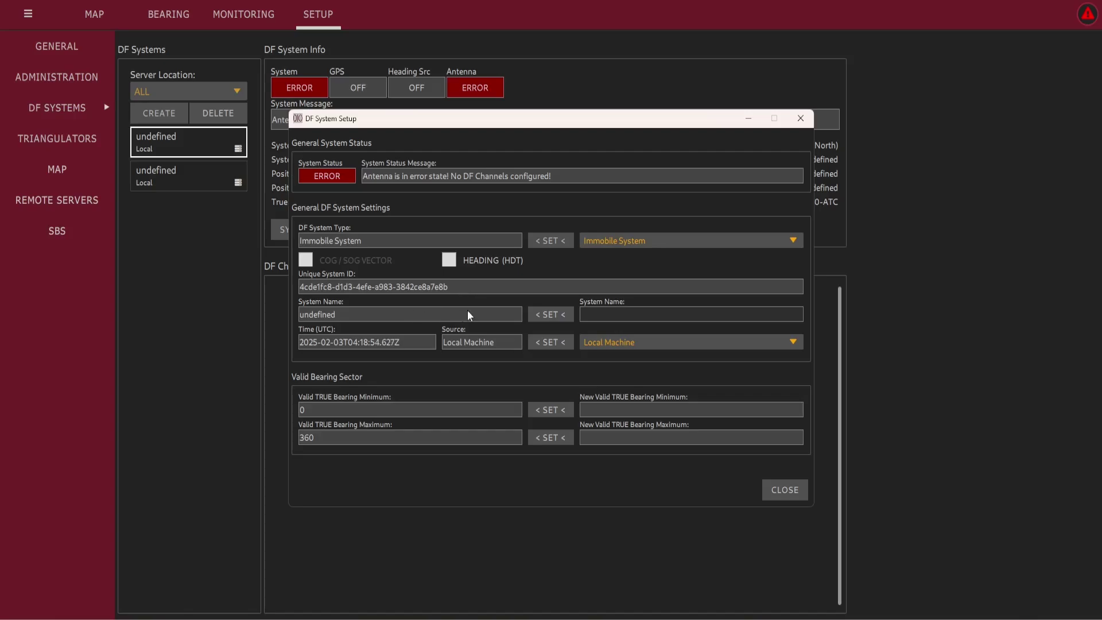
click(602, 318)
text(Site)
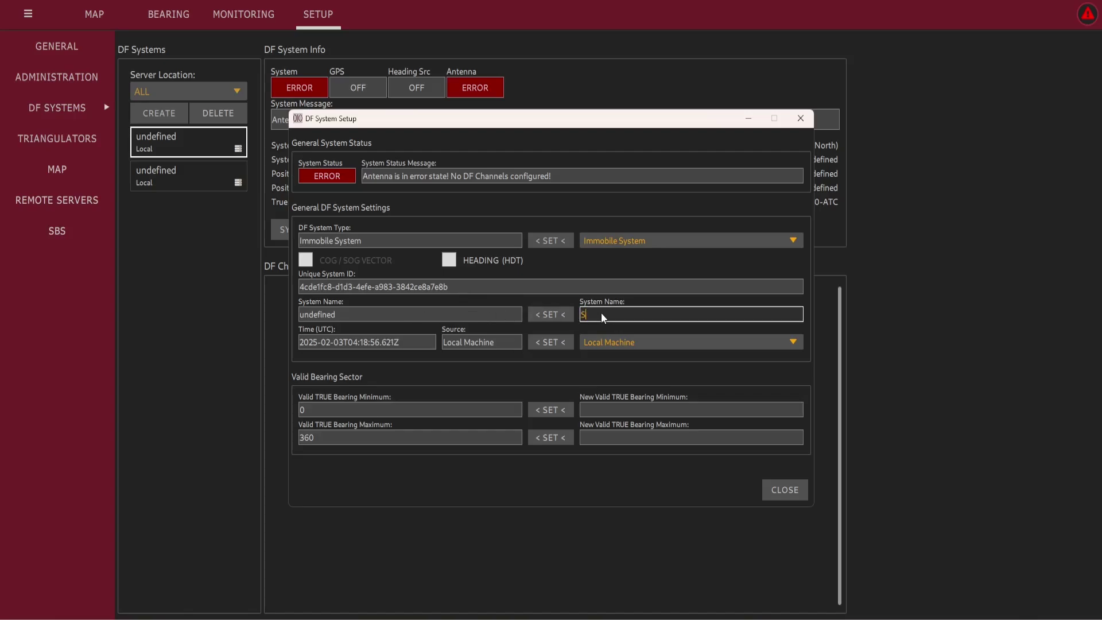
text( 1)
click(550, 315)
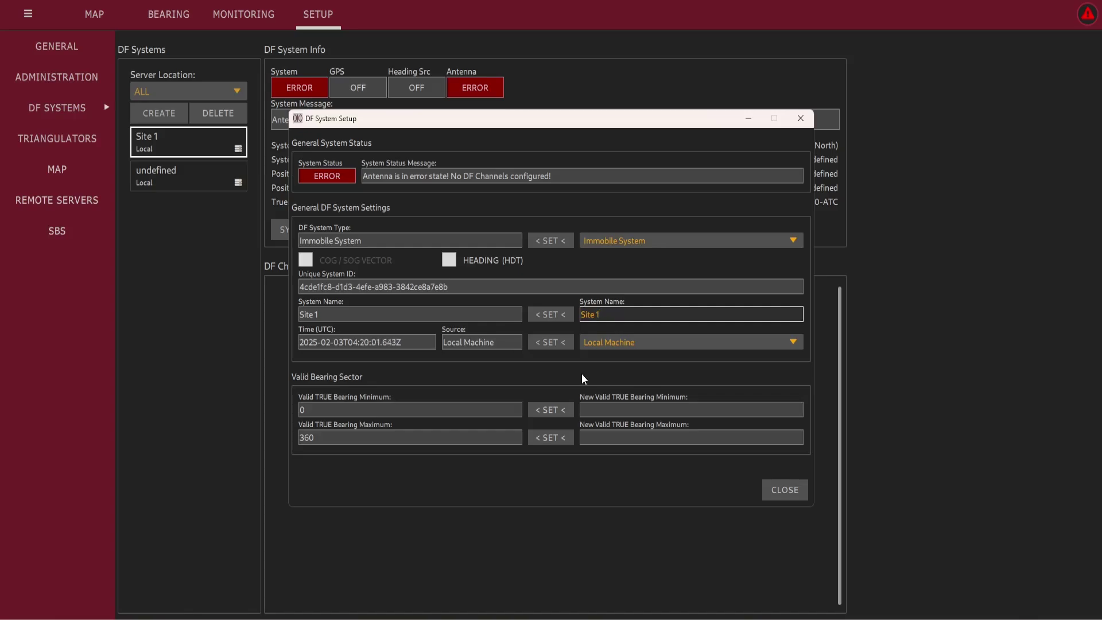
click(794, 502)
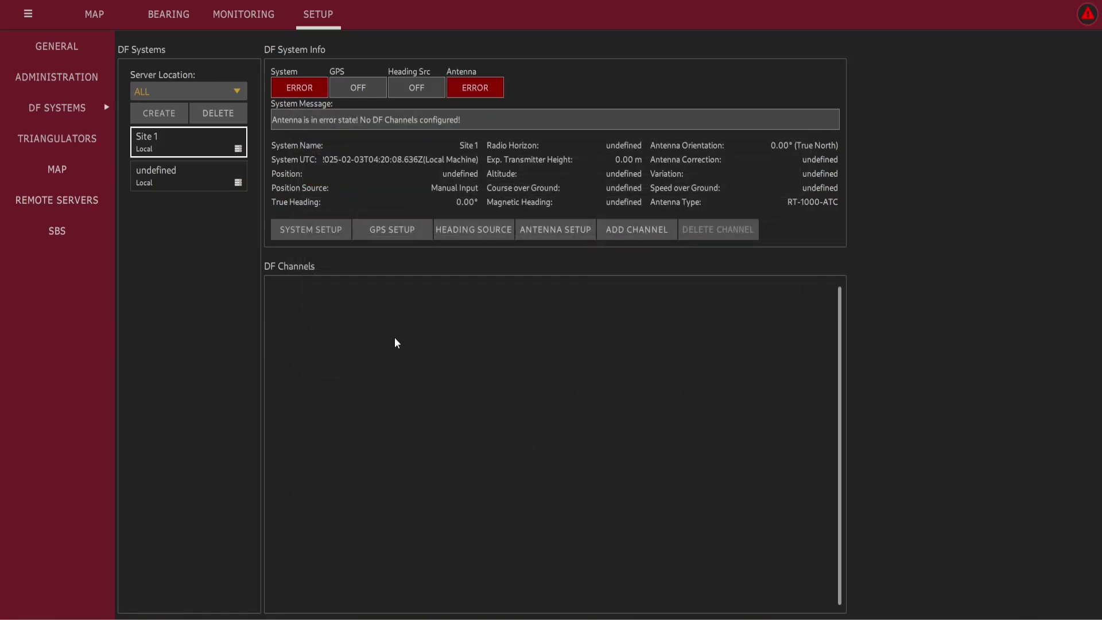
- Review the GPS device and heading source device settings of Site 1 without changing them
click(388, 229)
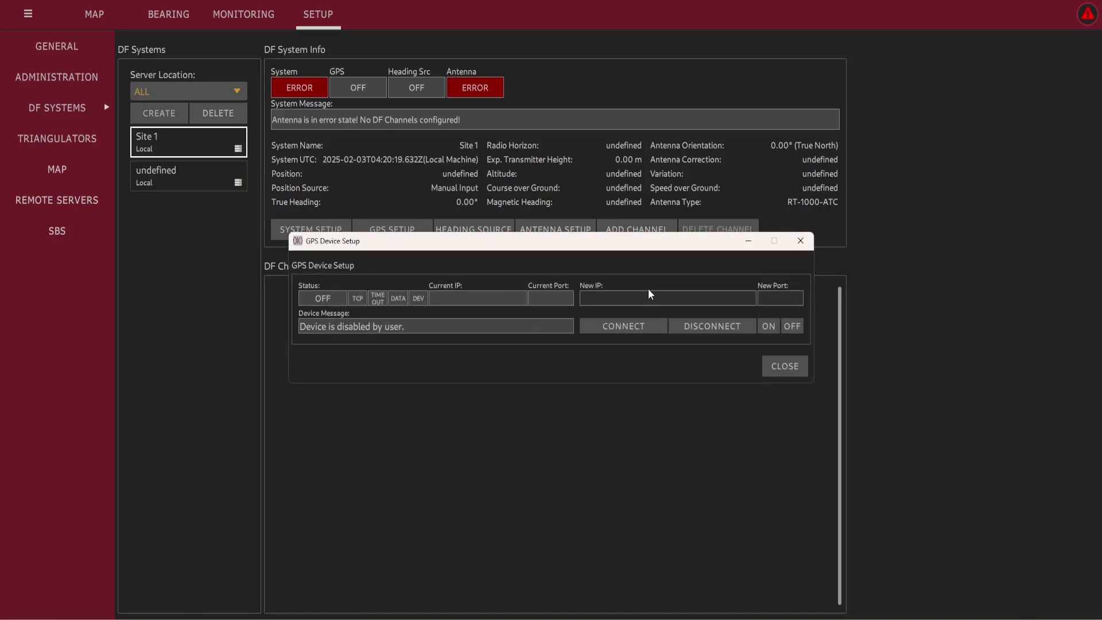
click(804, 373)
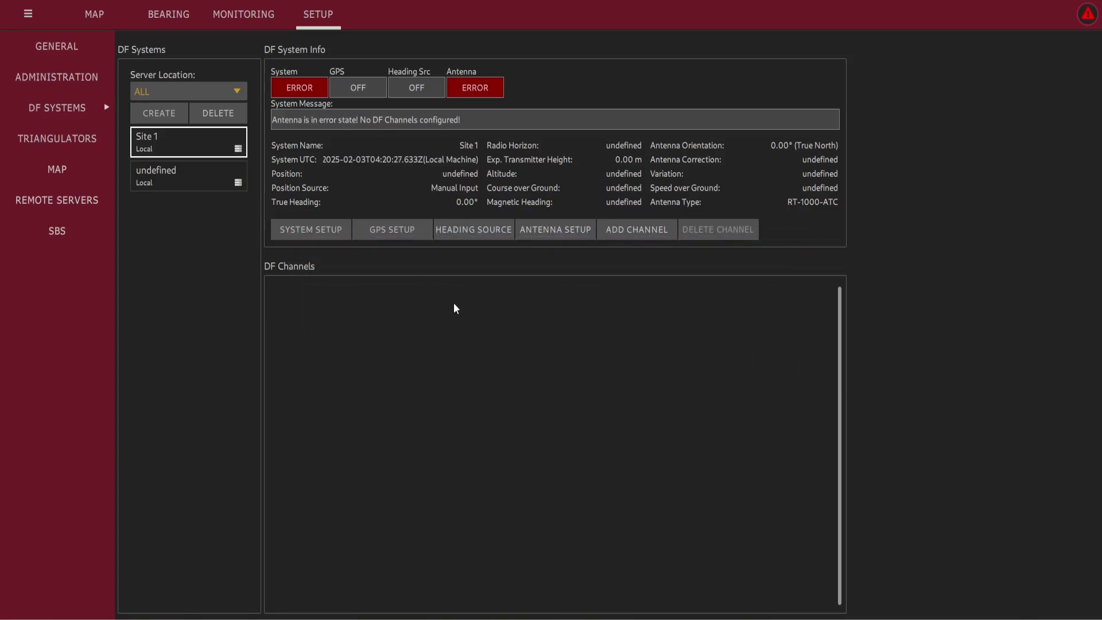
click(474, 229)
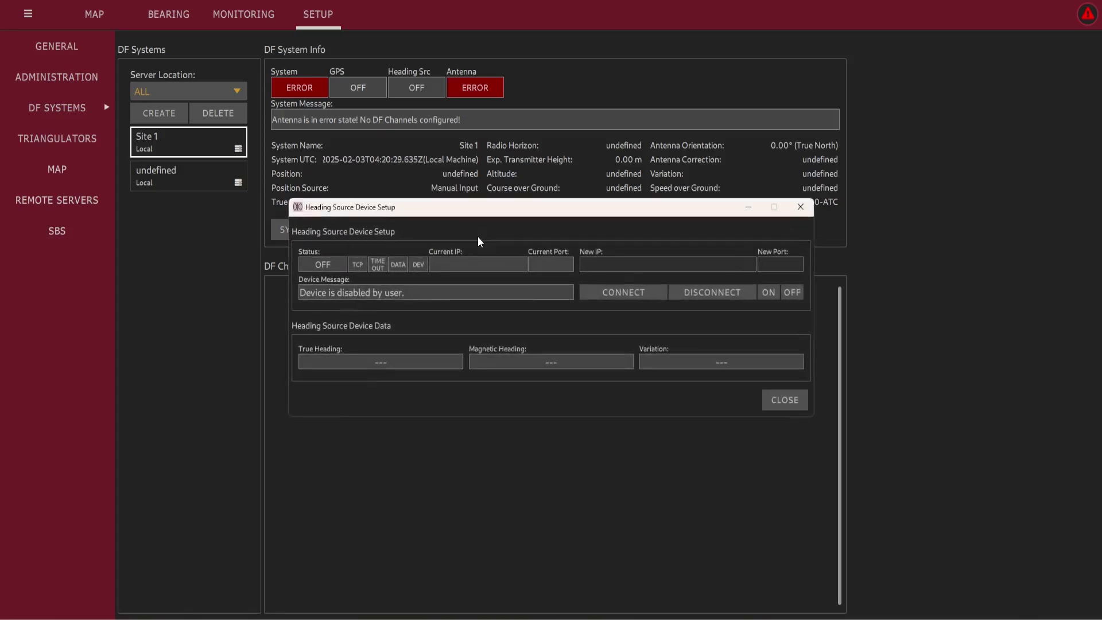
click(784, 400)
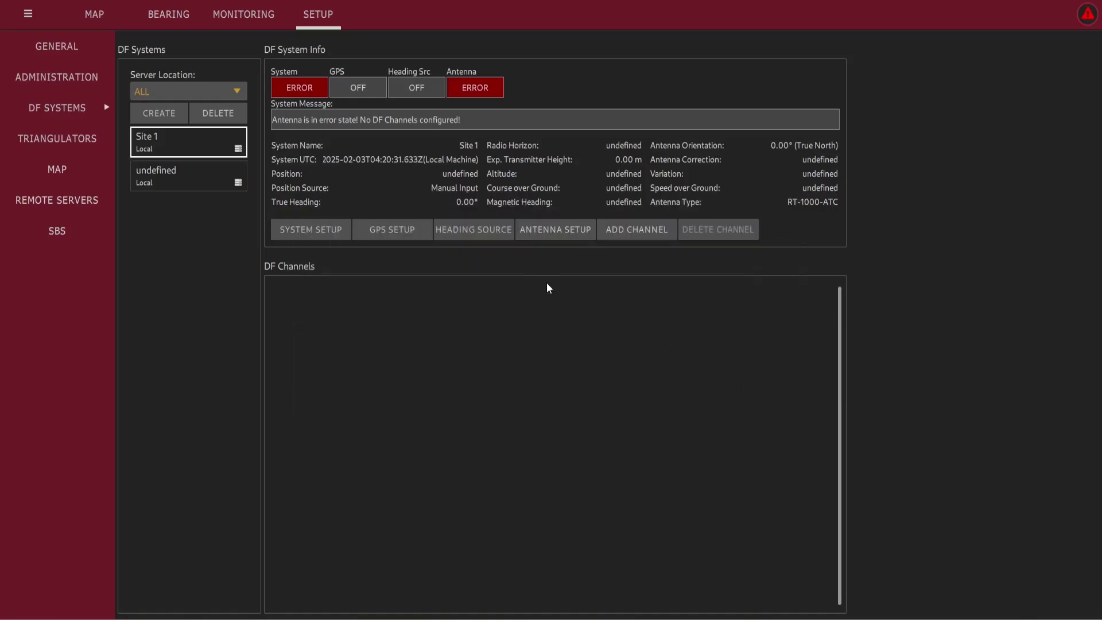
- Set Site 1's antenna type to RT-202 / RT-300 and its mechanical correction to 0°
click(543, 242)
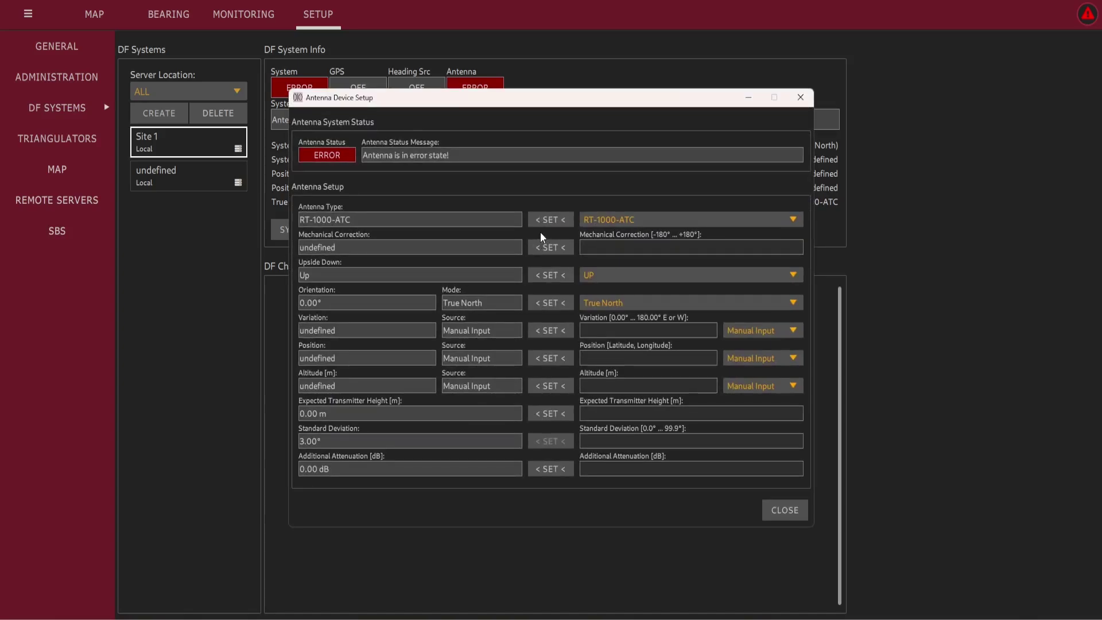
click(641, 222)
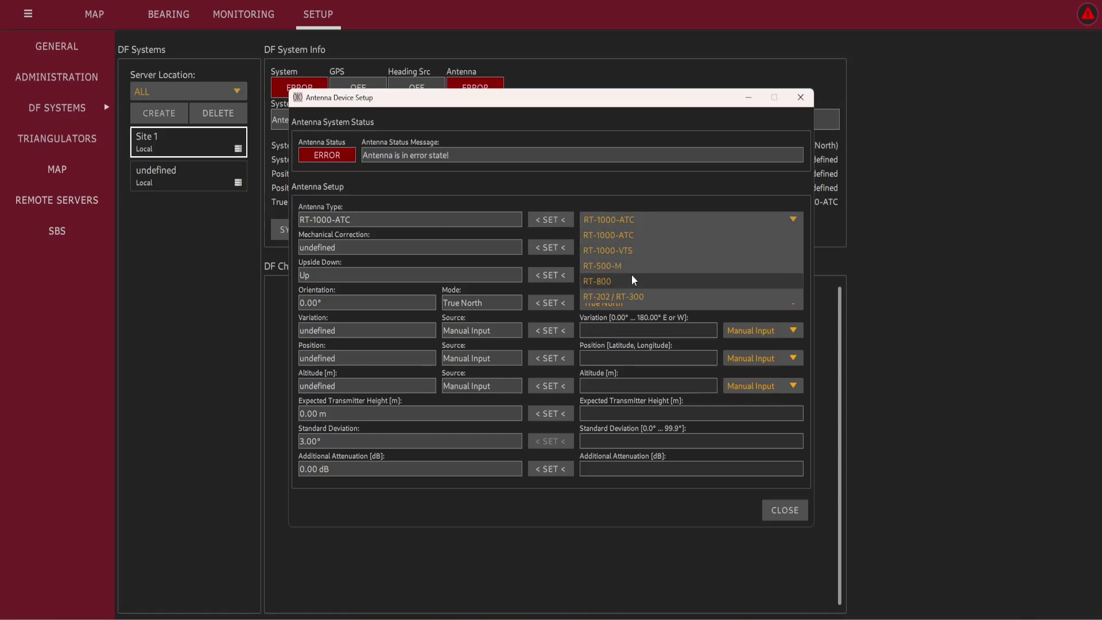
click(625, 296)
click(551, 219)
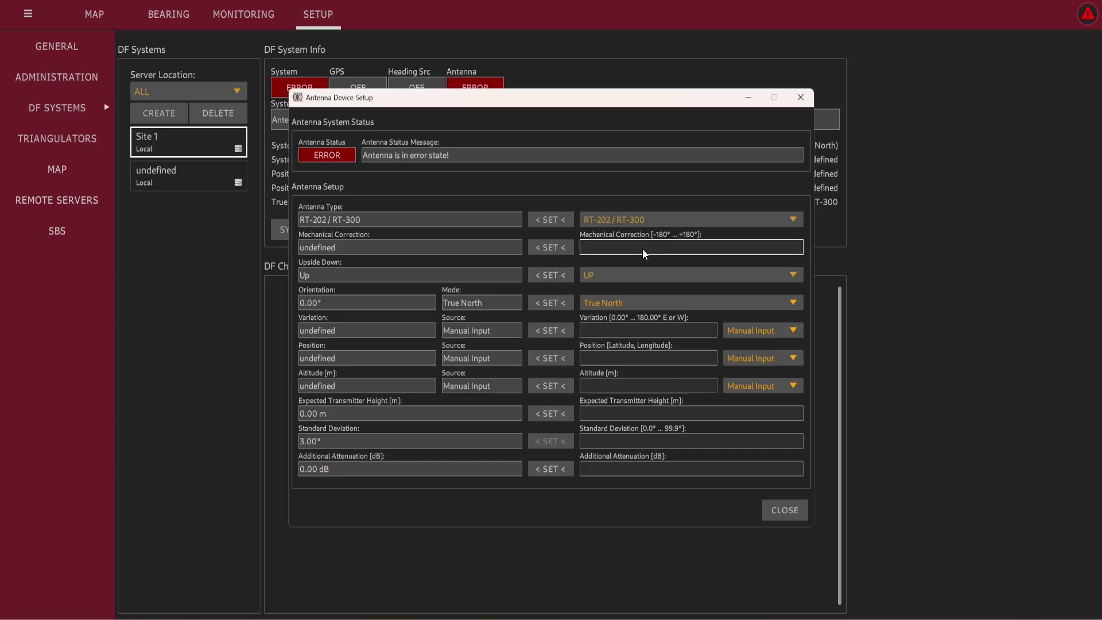
text(0)
click(570, 249)
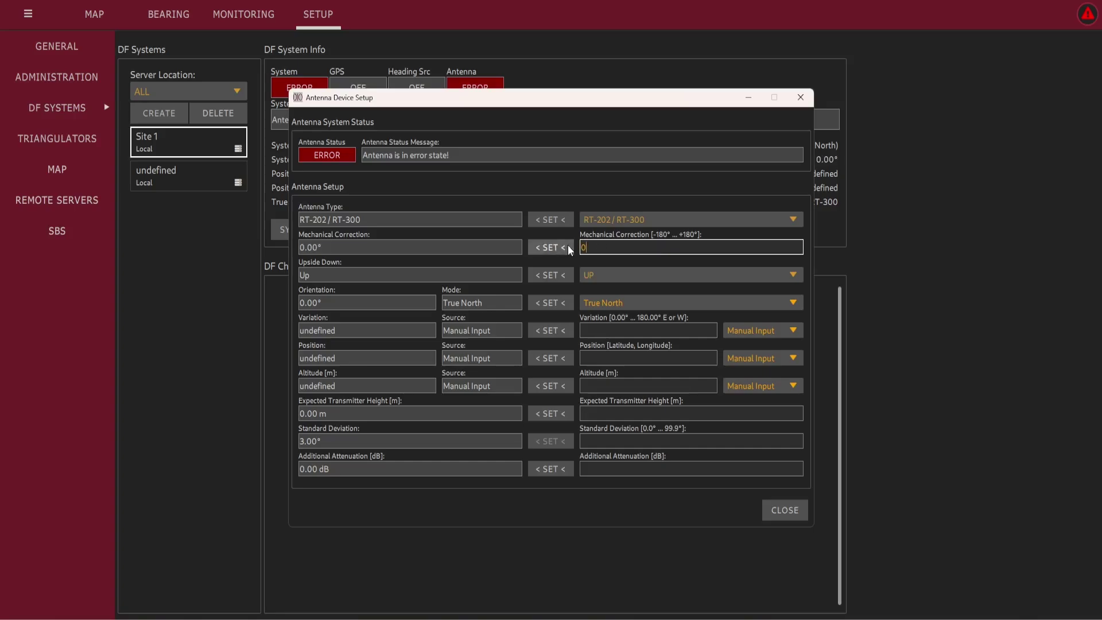
- Check the antenna's orientation mode options, keep True North, and set the variation to 5°W
click(611, 306)
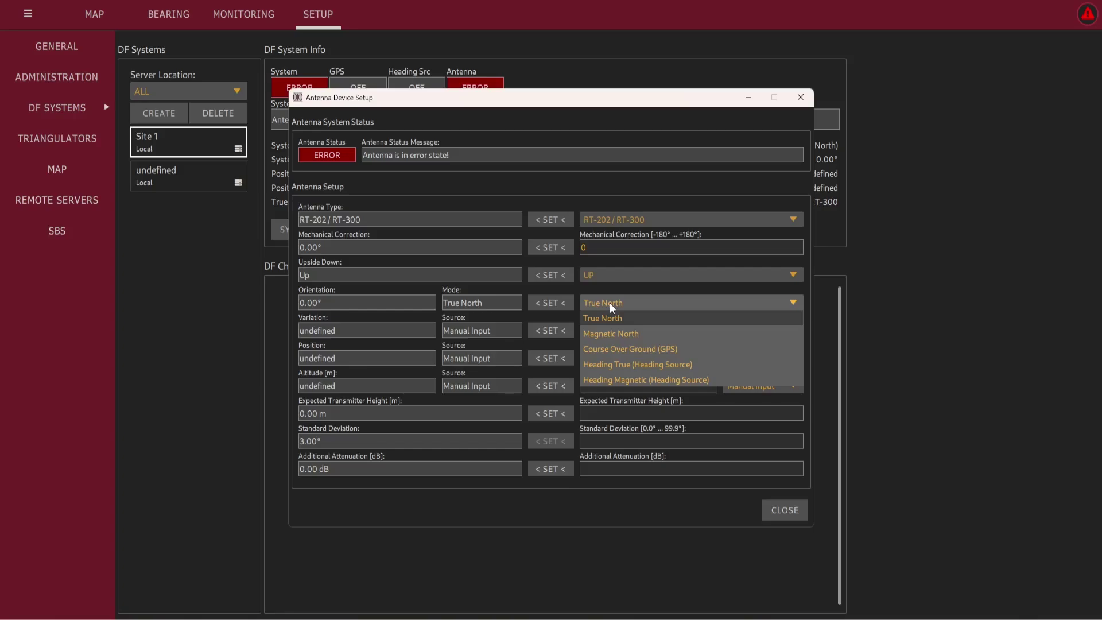
click(609, 302)
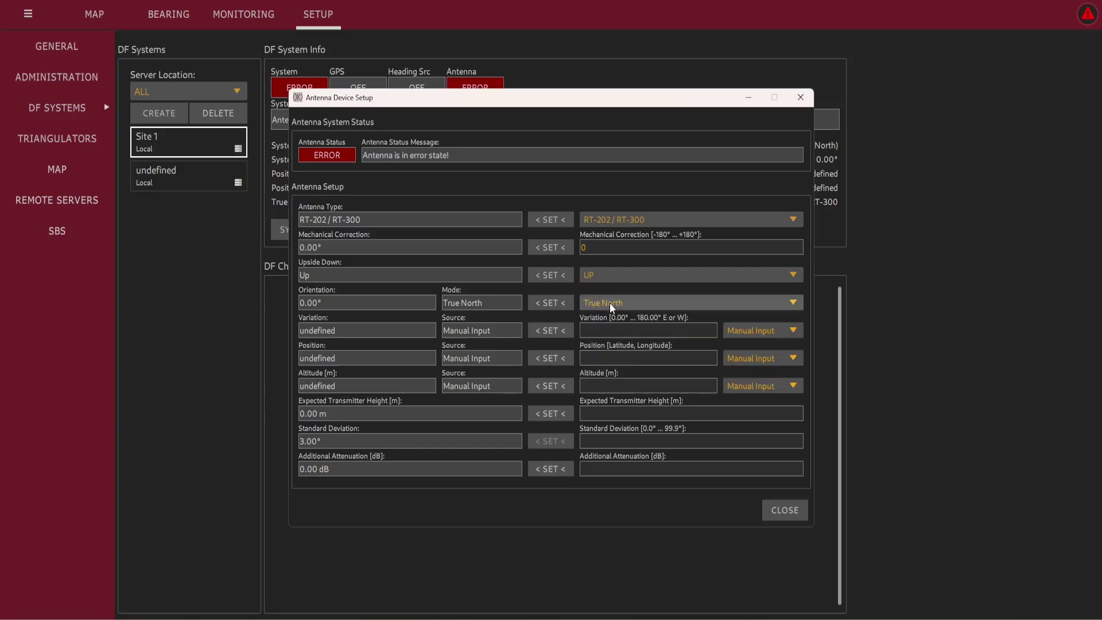
click(601, 333)
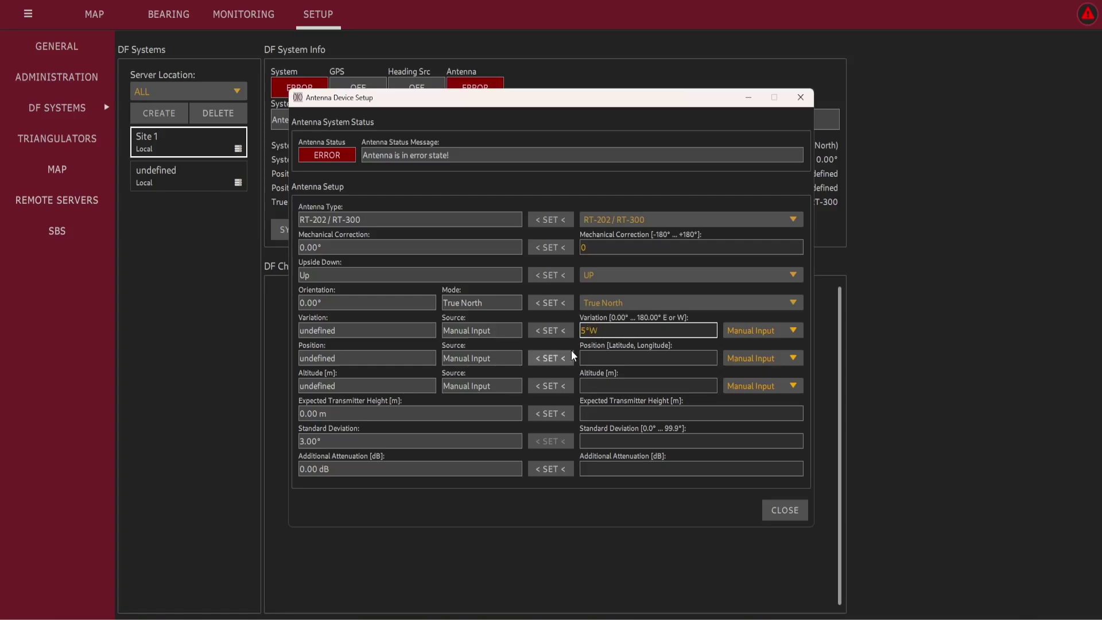
click(562, 333)
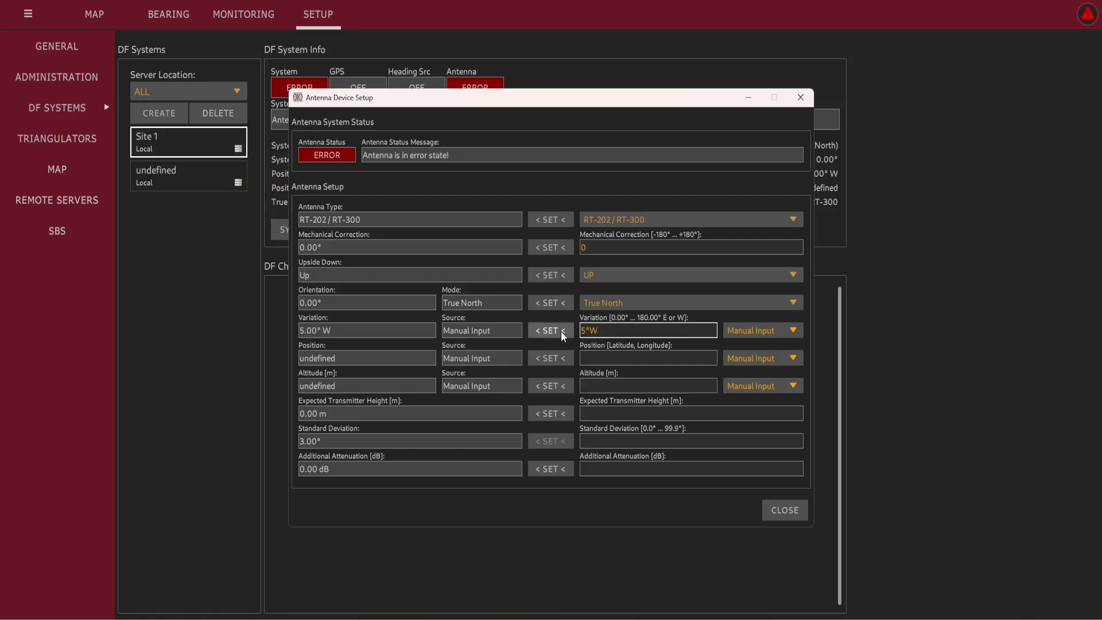
- Leave the antenna settings and copy the map coordinate of a waterfront point just east of Fort Lauderdale
click(594, 359)
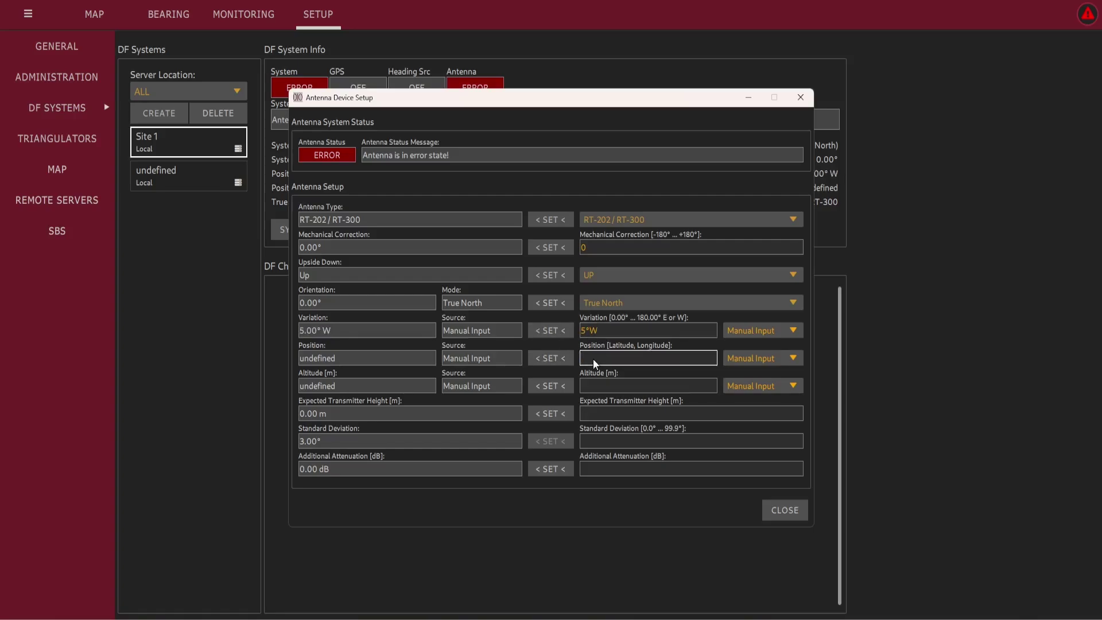
click(773, 514)
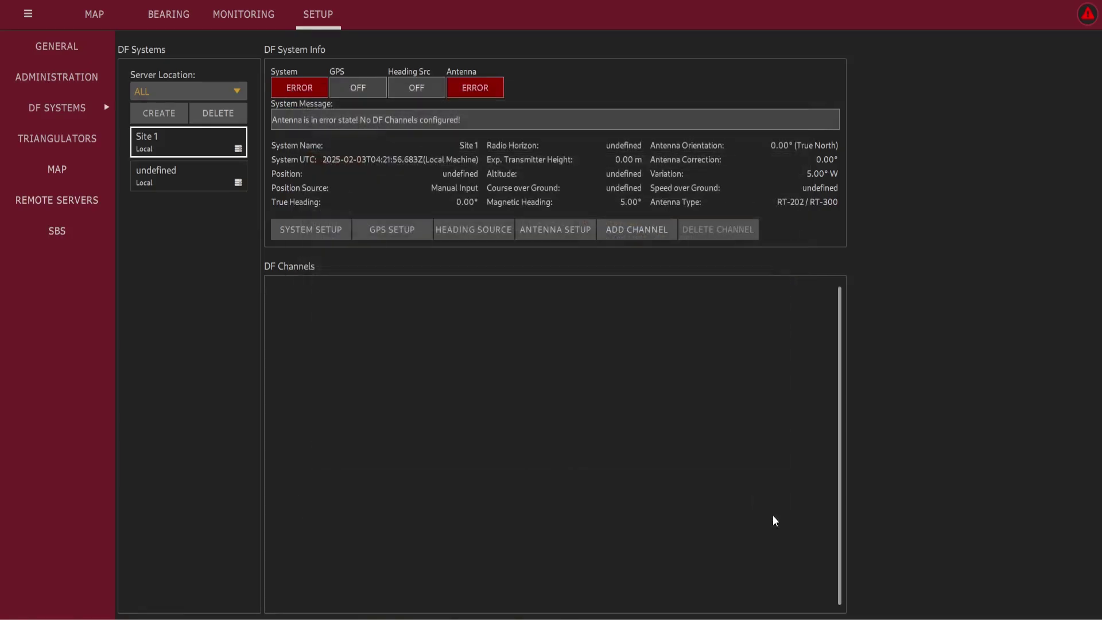
click(86, 20)
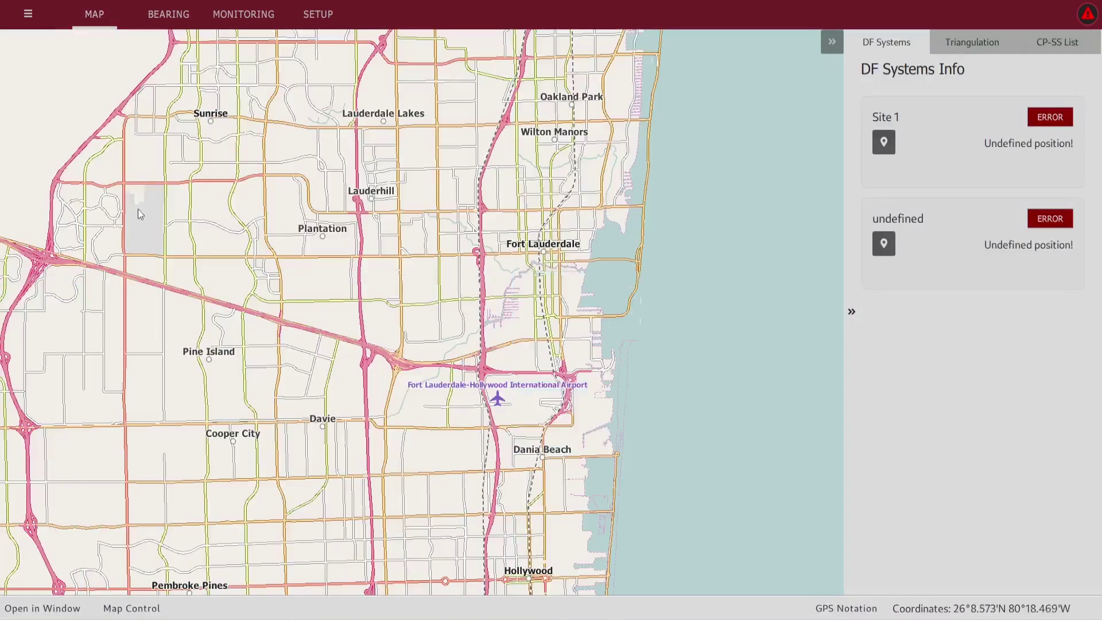
right_click(623, 230)
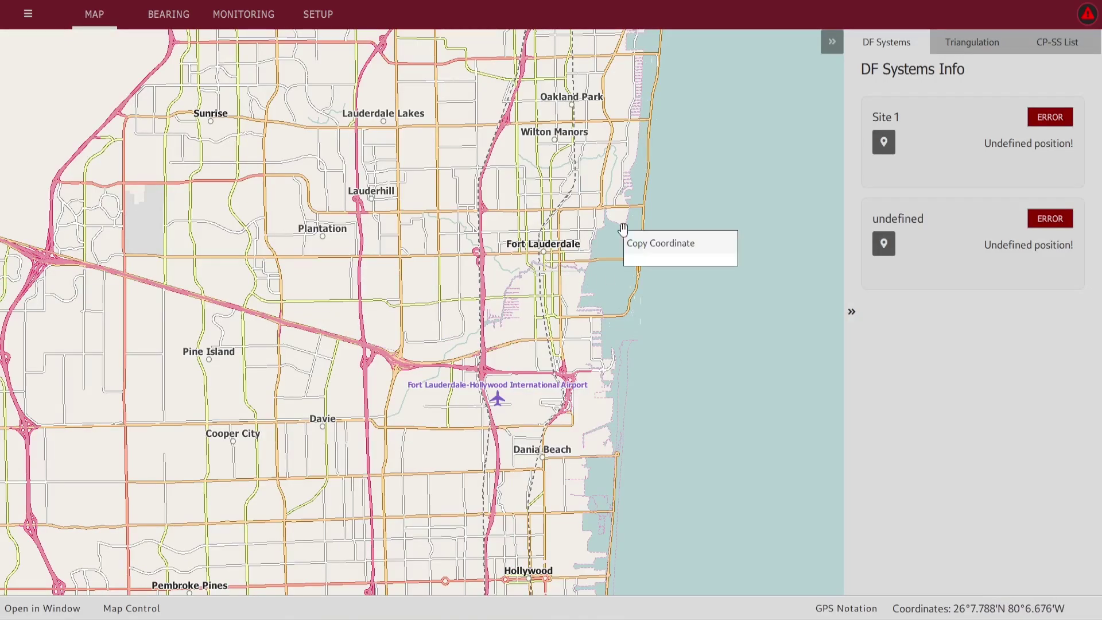
click(654, 248)
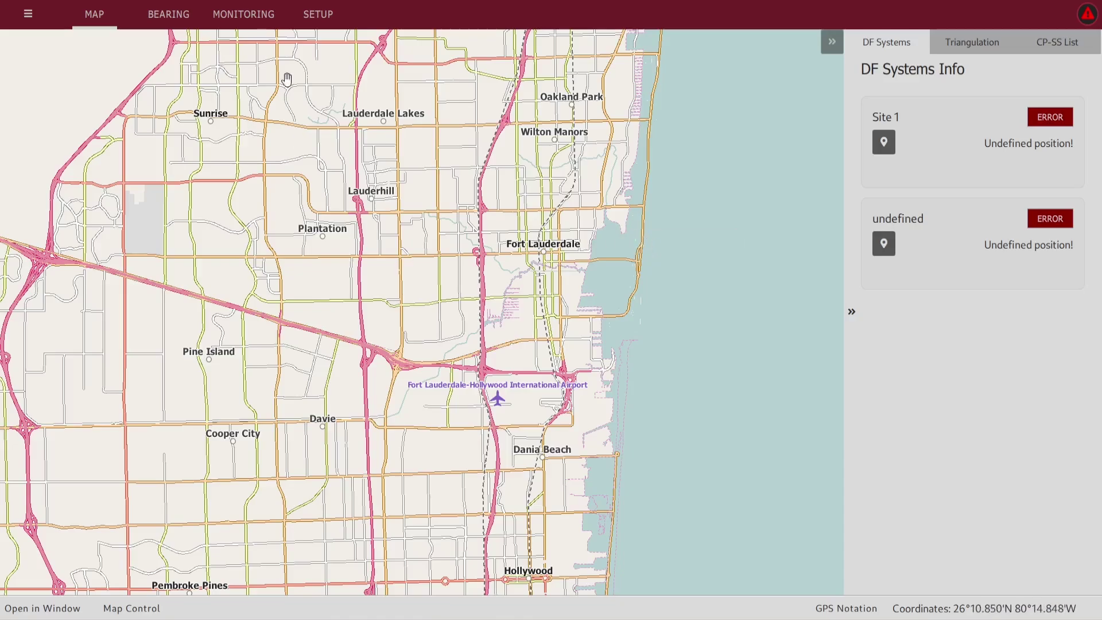
- Set Site 1's antenna position to the copied coordinate 26°7.788'N 80°6.676'W, leaving altitude, transmitter height and standard deviation at their defaults
click(314, 25)
click(540, 238)
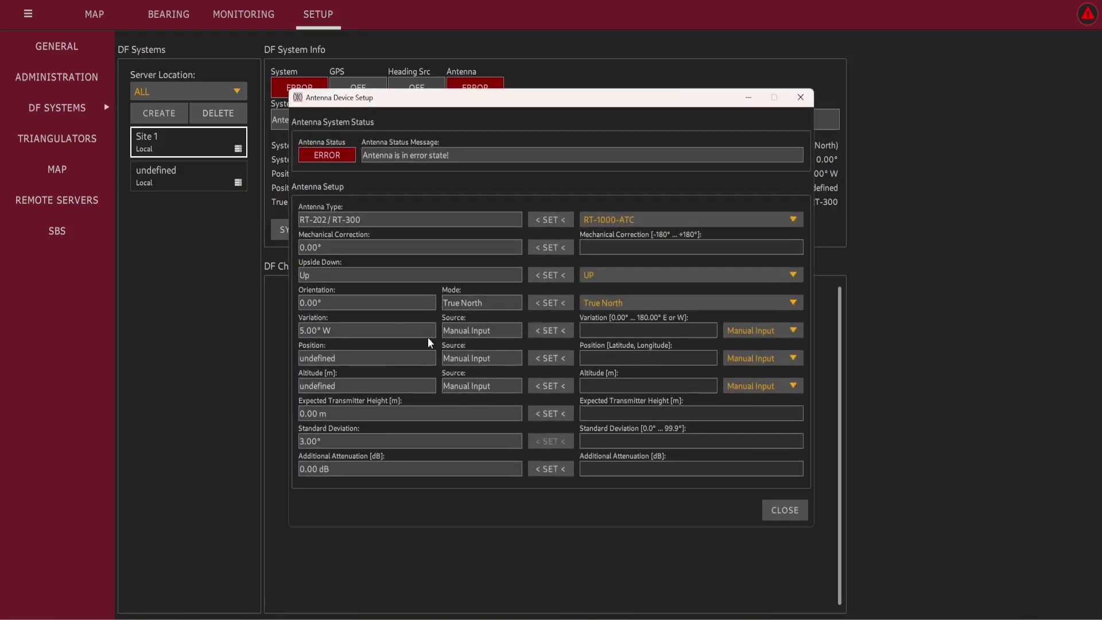
click(631, 362)
text(26°7.788'N 80°6.676'W)
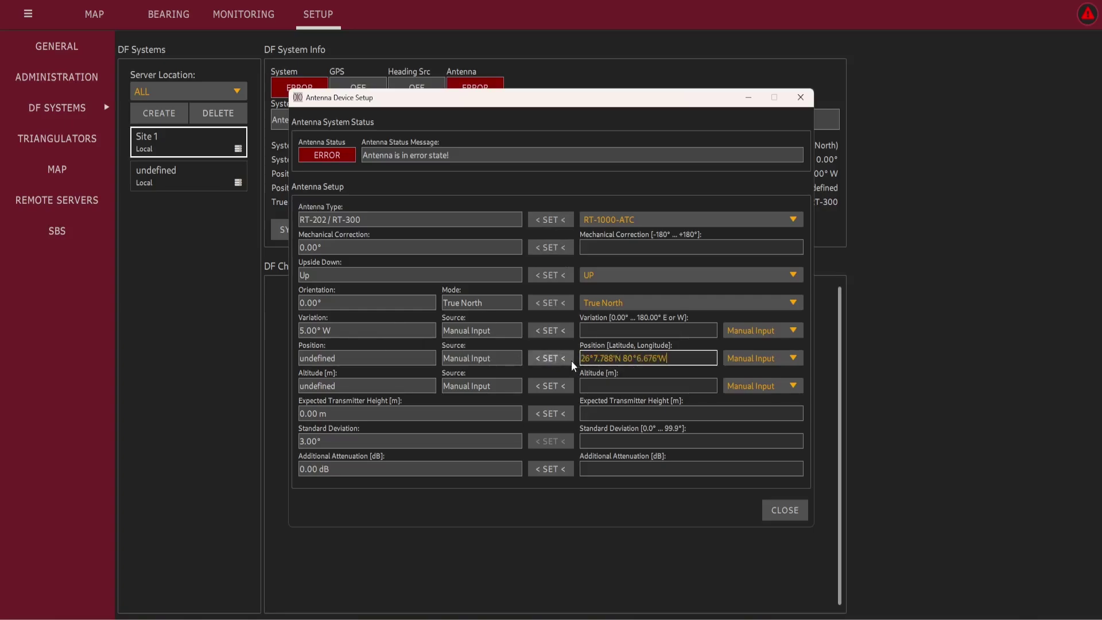
click(551, 358)
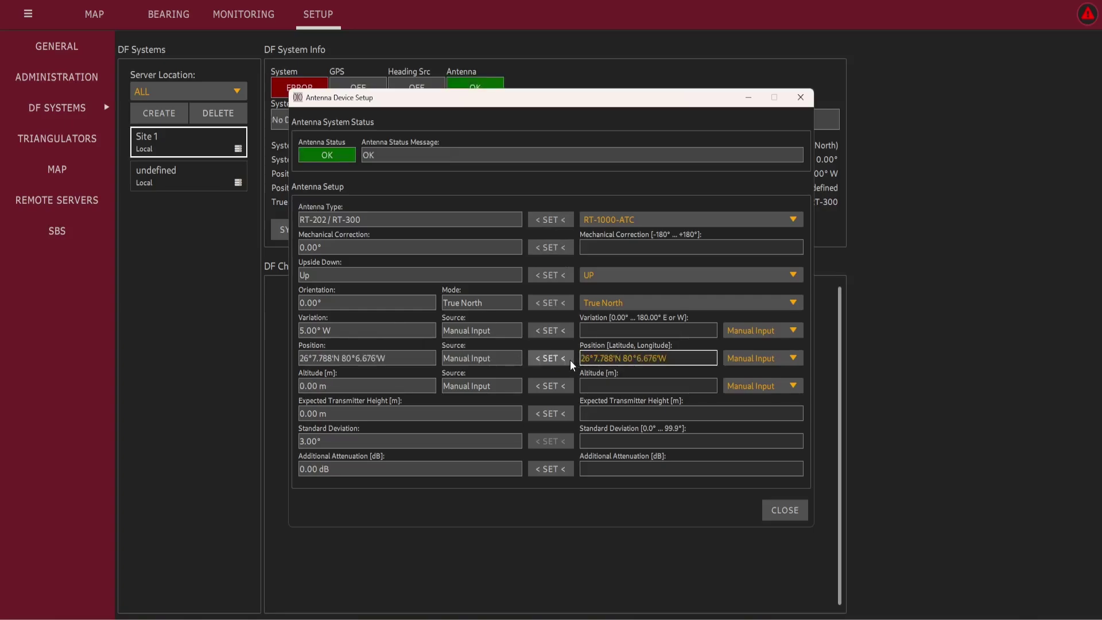
click(596, 386)
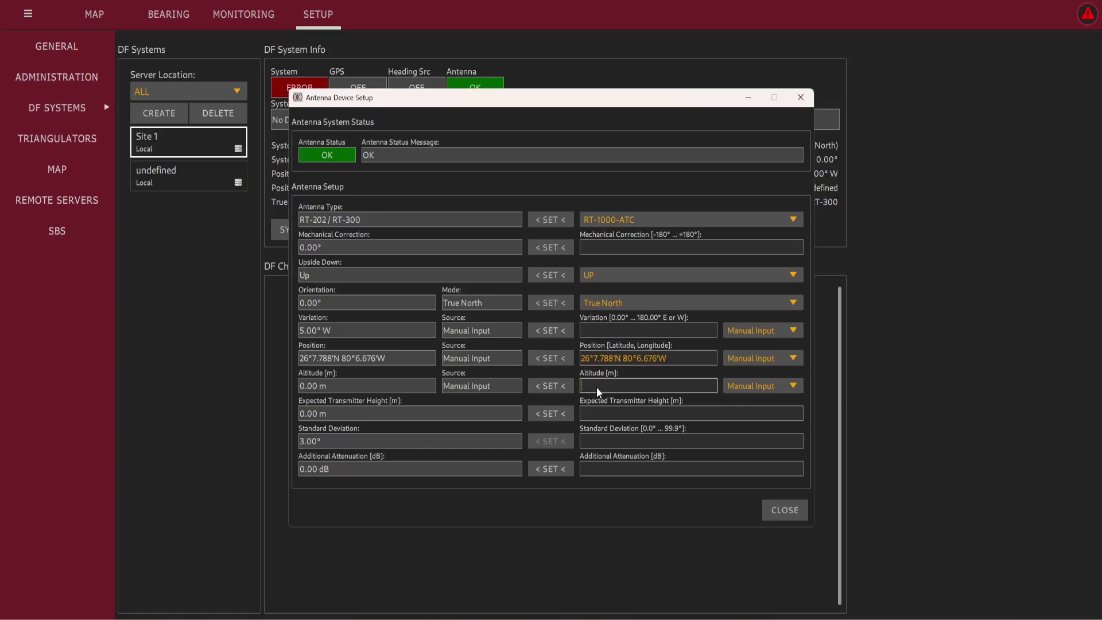
click(606, 415)
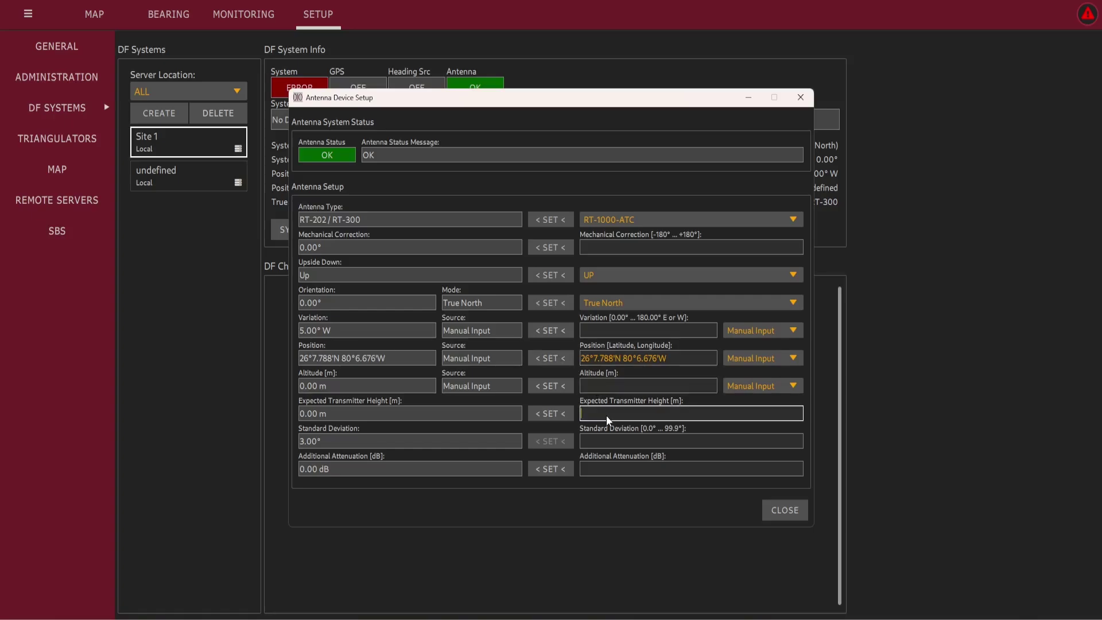
click(607, 436)
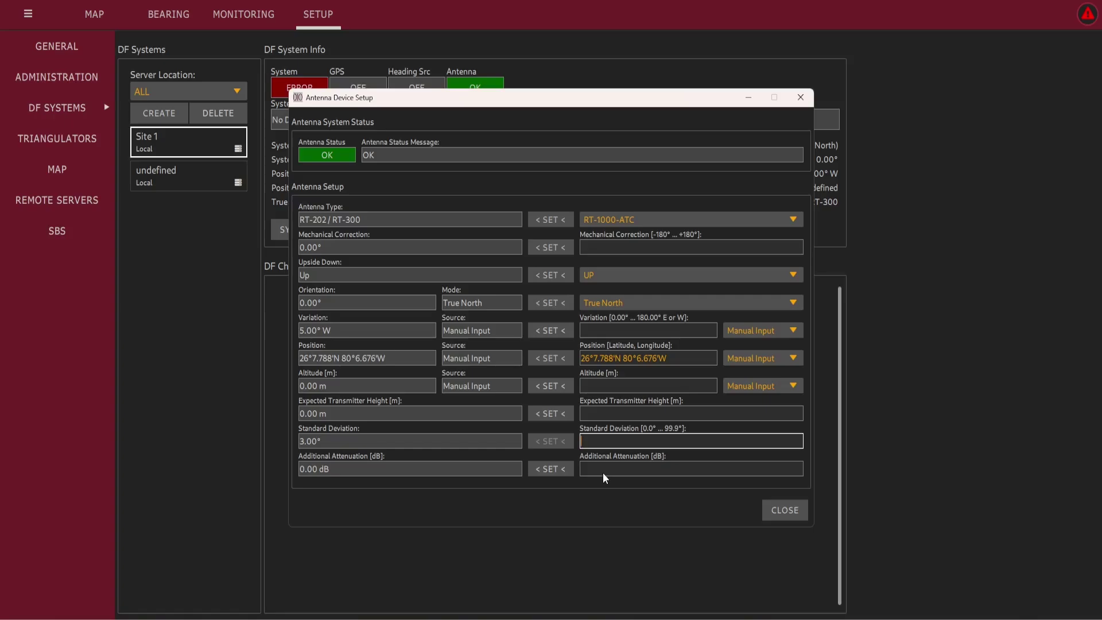
click(788, 519)
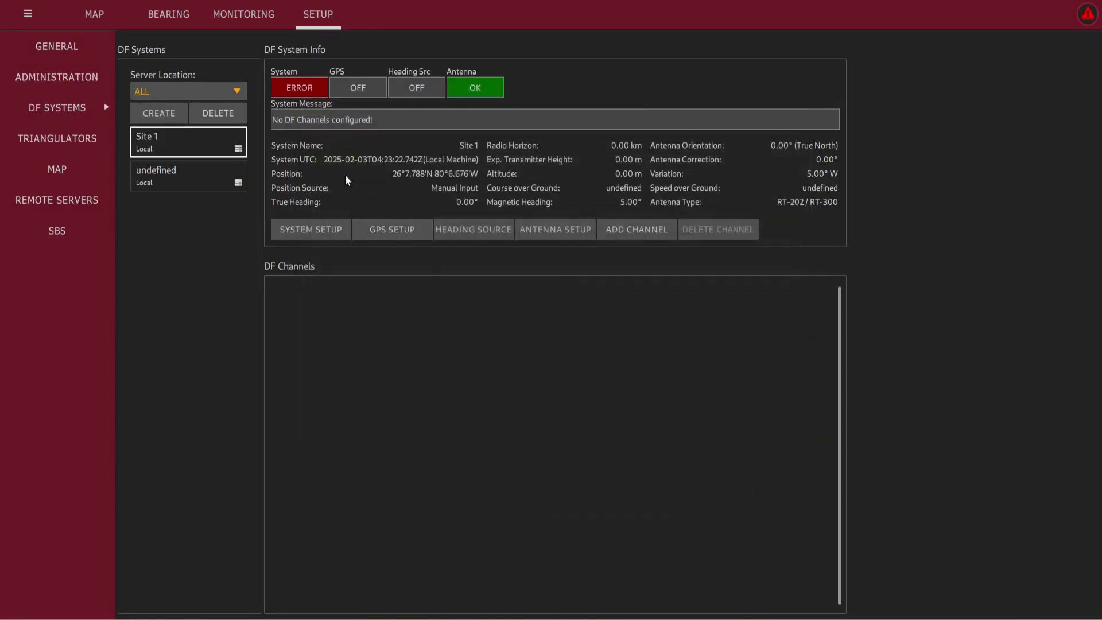
- Check Site 1's marker on the map, select it, and return to the DF systems setup
click(89, 22)
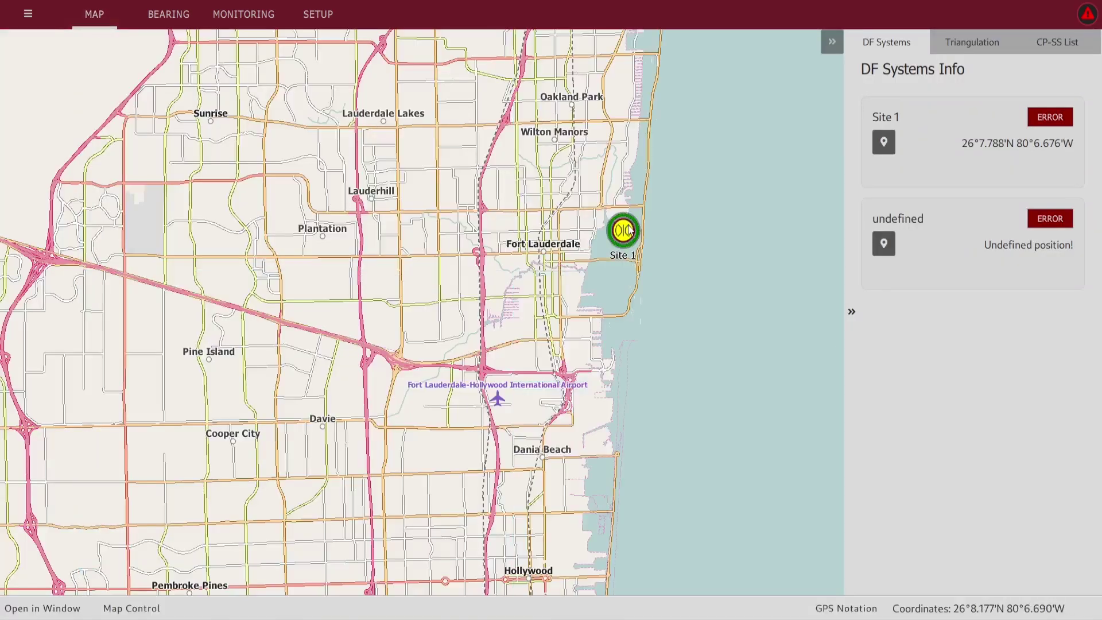
click(624, 235)
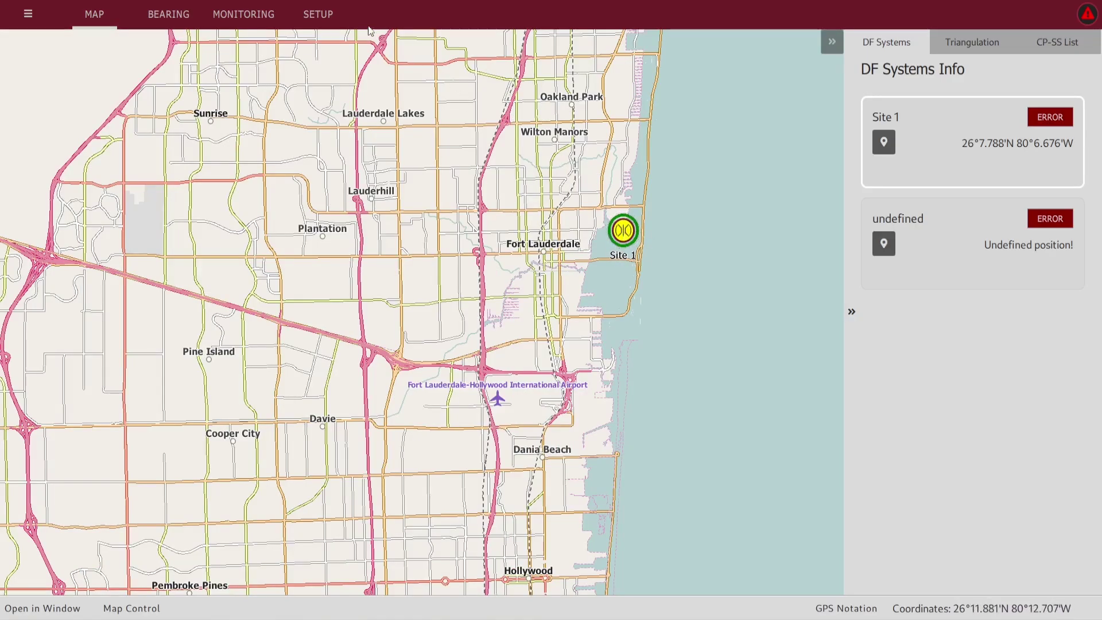
click(330, 19)
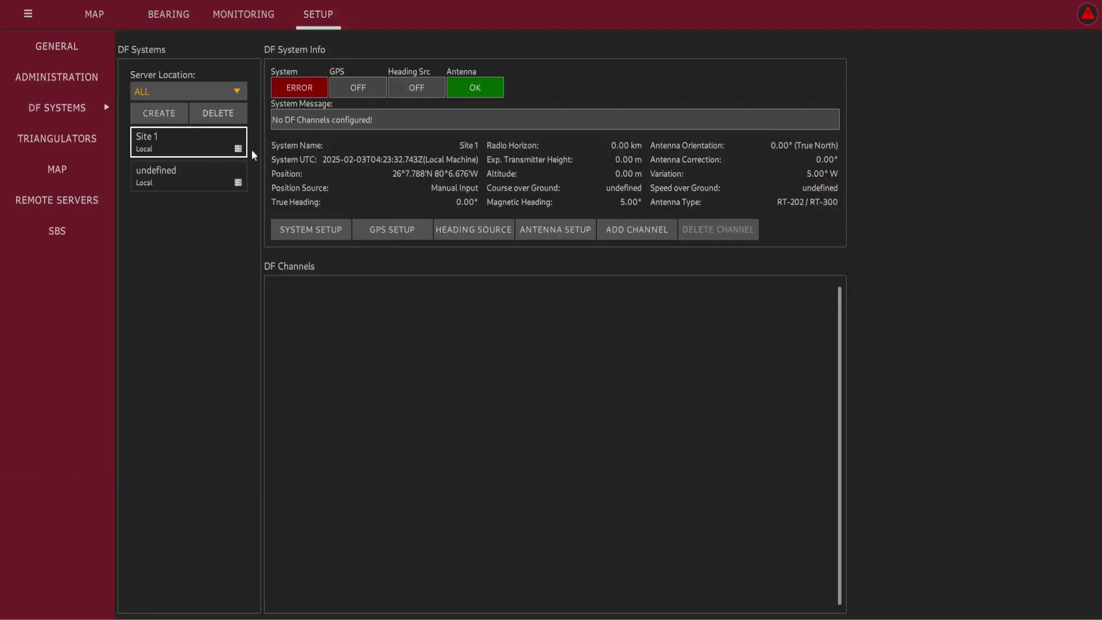
- Copy the map coordinate of a coastal point just east of Dania Beach
click(95, 22)
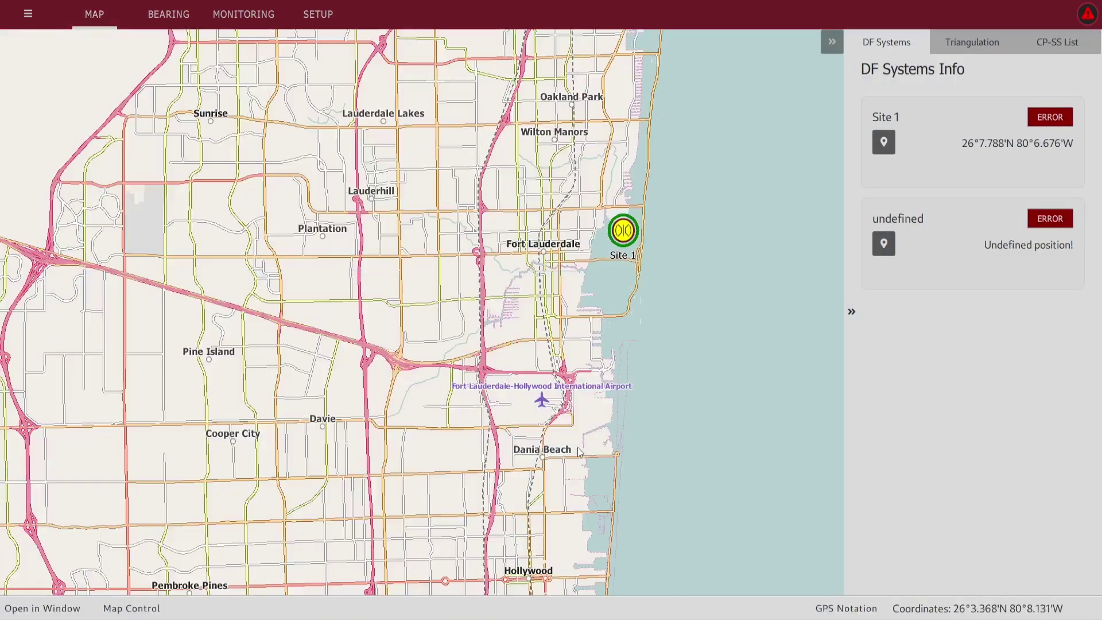
right_click(608, 452)
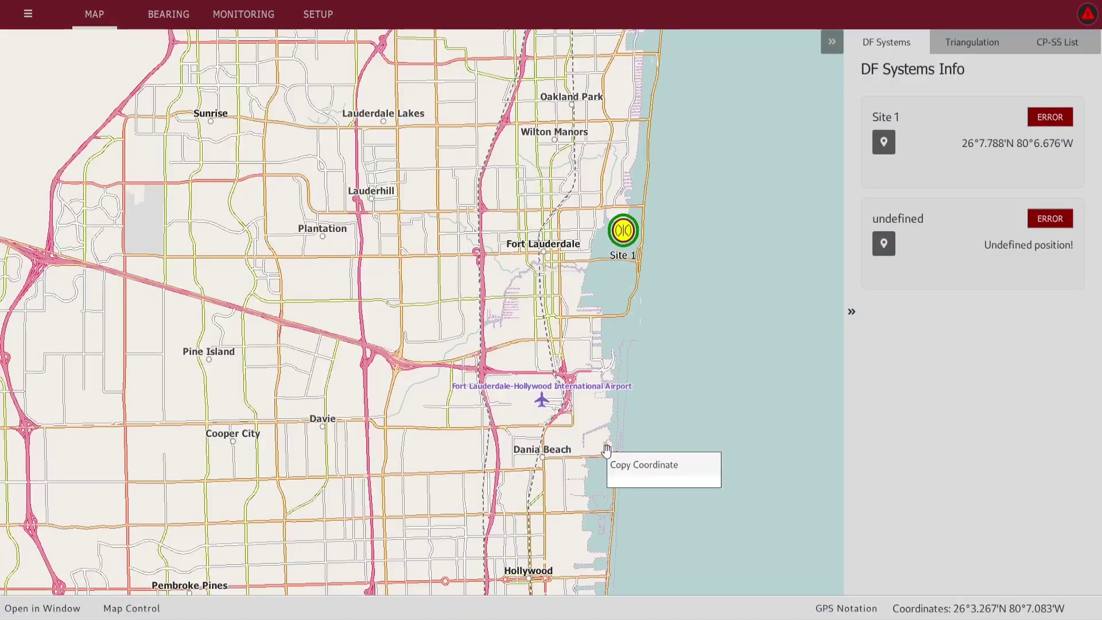
click(631, 467)
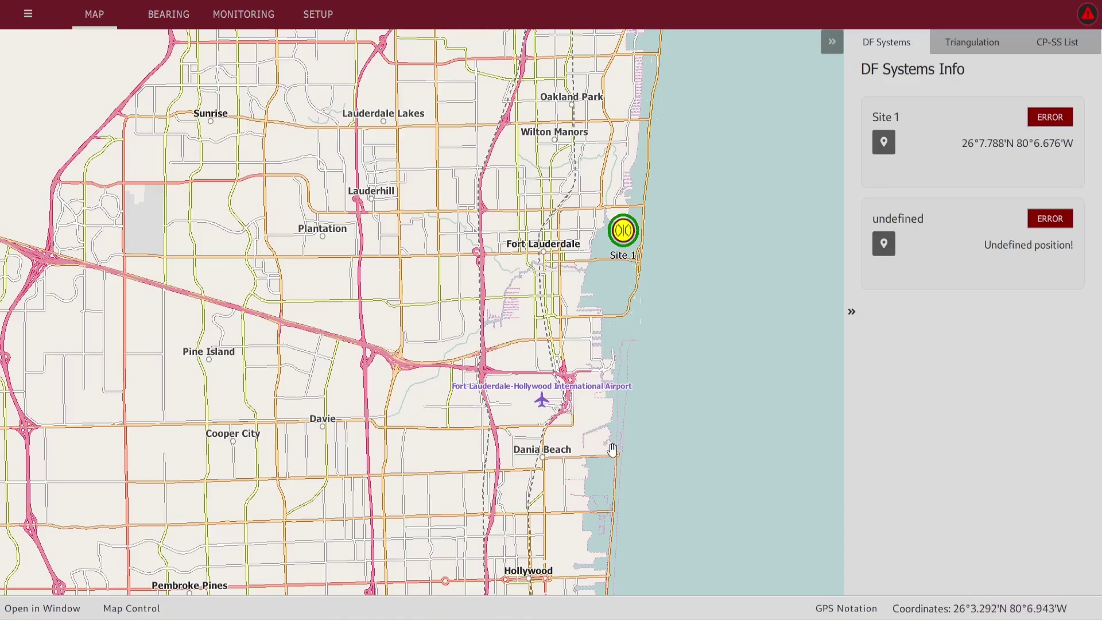
- Set the system name of the unnamed second DF system to Site 2
click(312, 23)
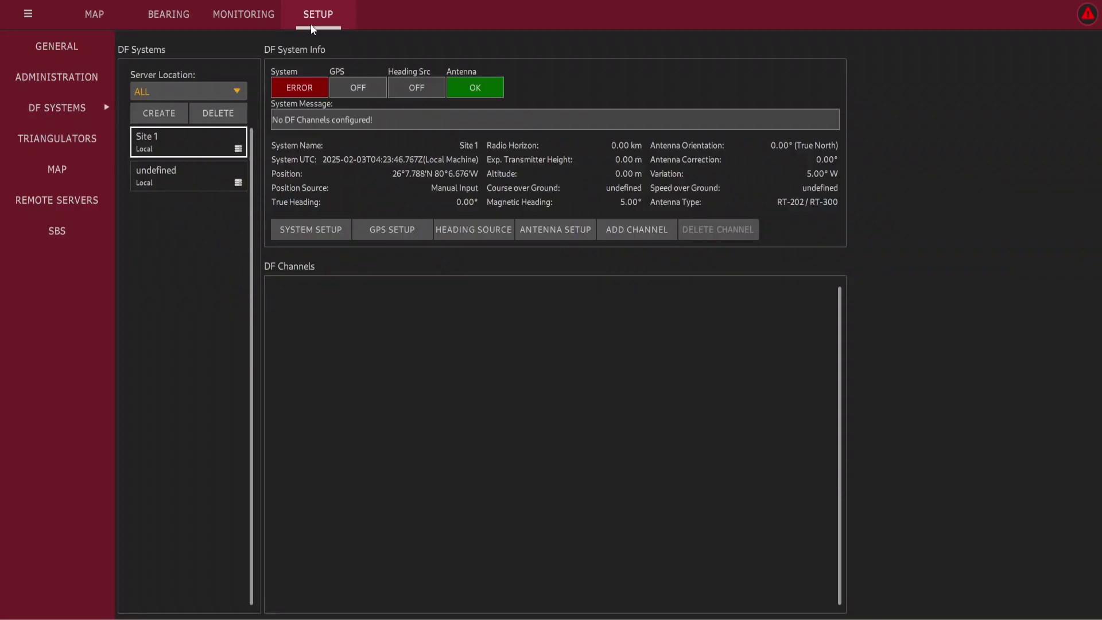
click(191, 180)
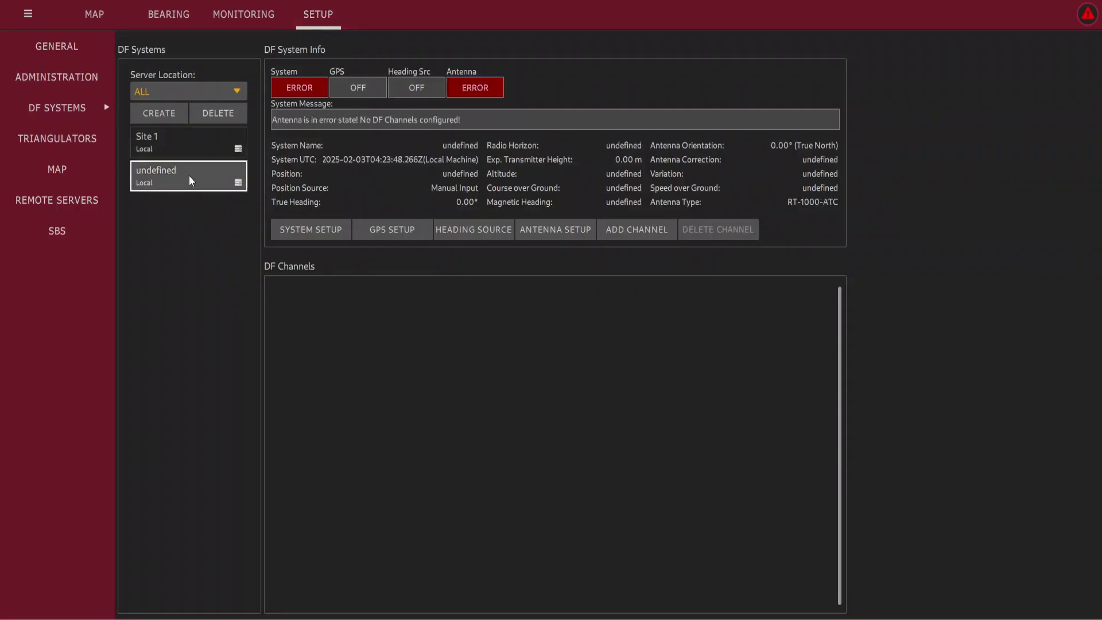
click(290, 228)
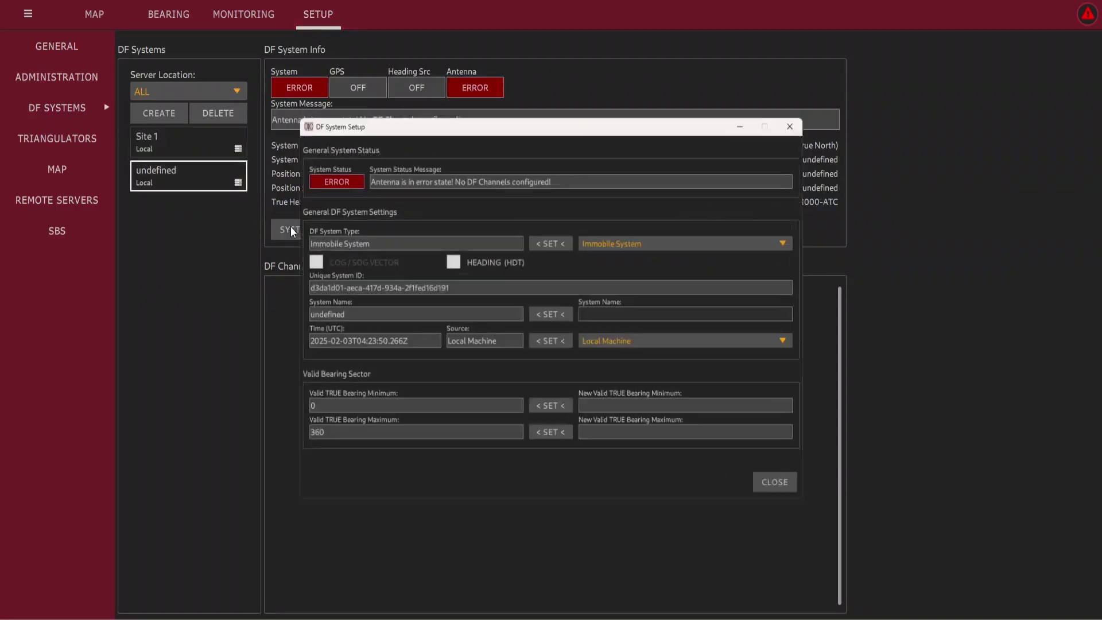
click(597, 309)
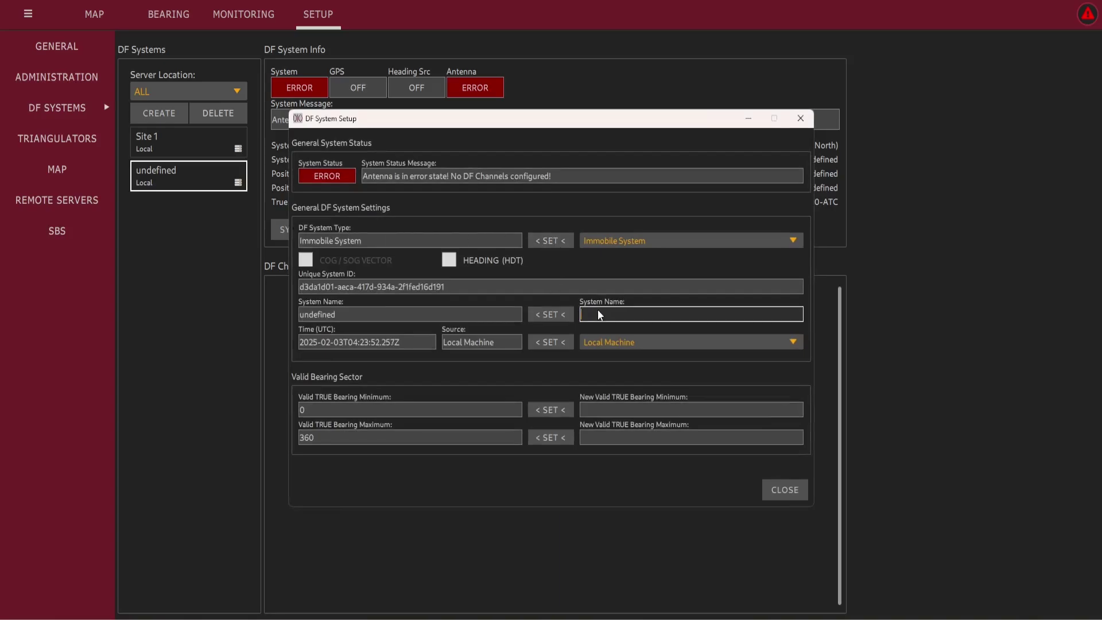
text(Sit)
click(562, 314)
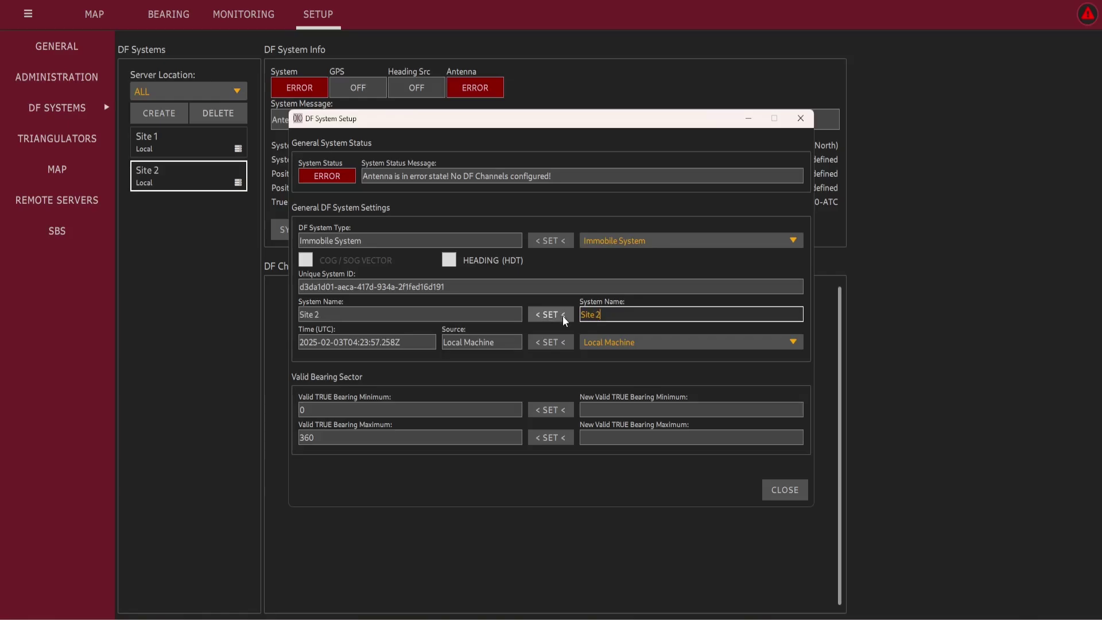
click(770, 489)
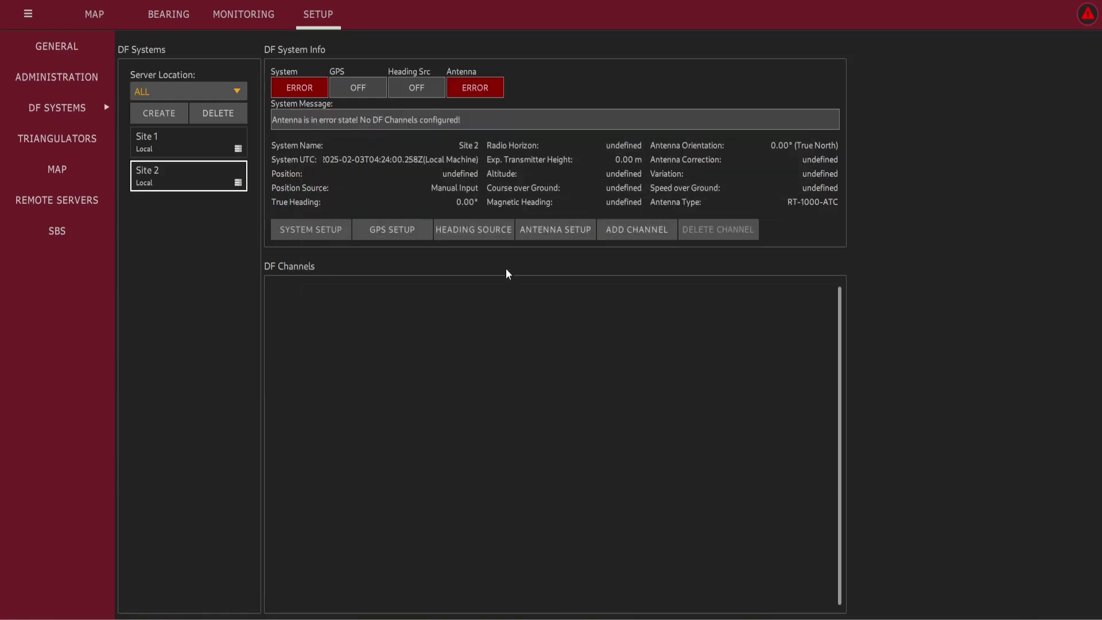
- Set Site 2's antenna type to RT-500-M and its mechanical correction to 0°
click(545, 237)
click(594, 223)
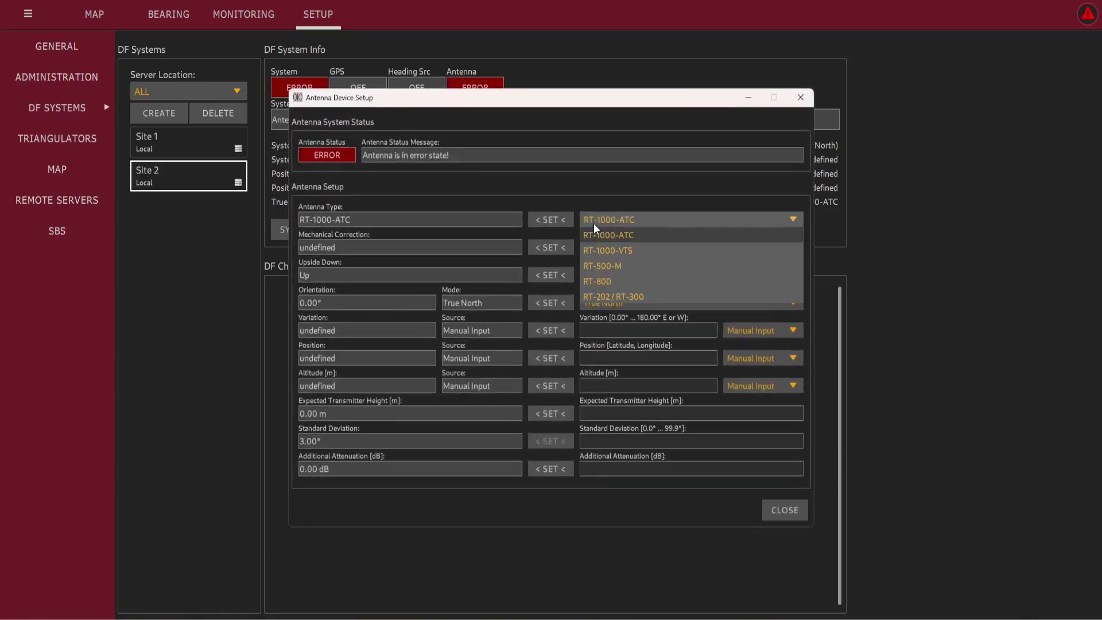
click(611, 267)
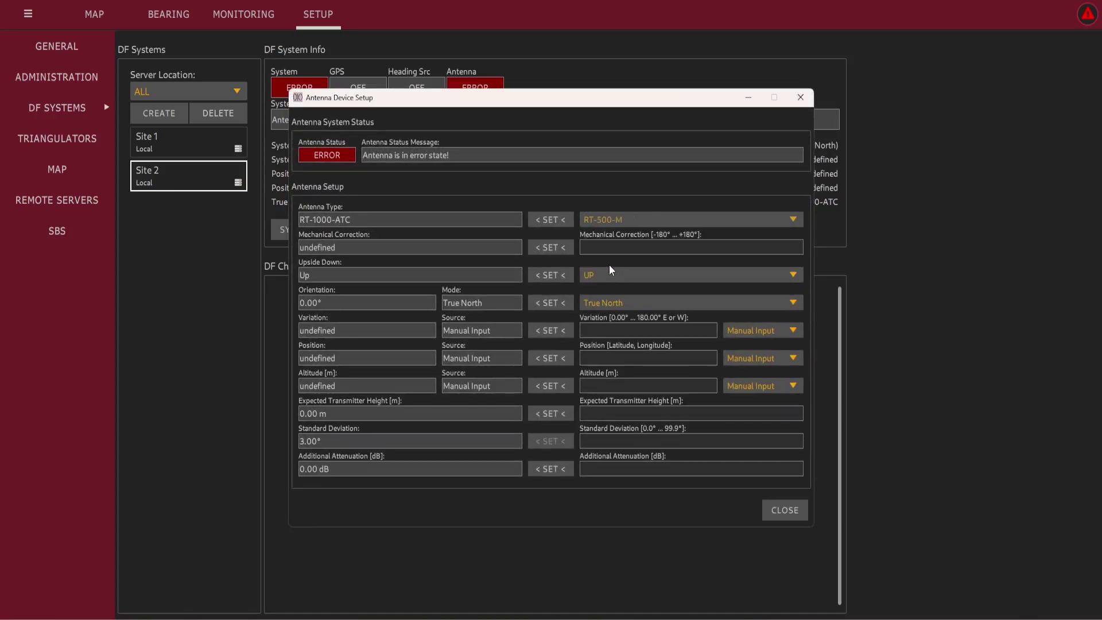
click(565, 220)
click(598, 249)
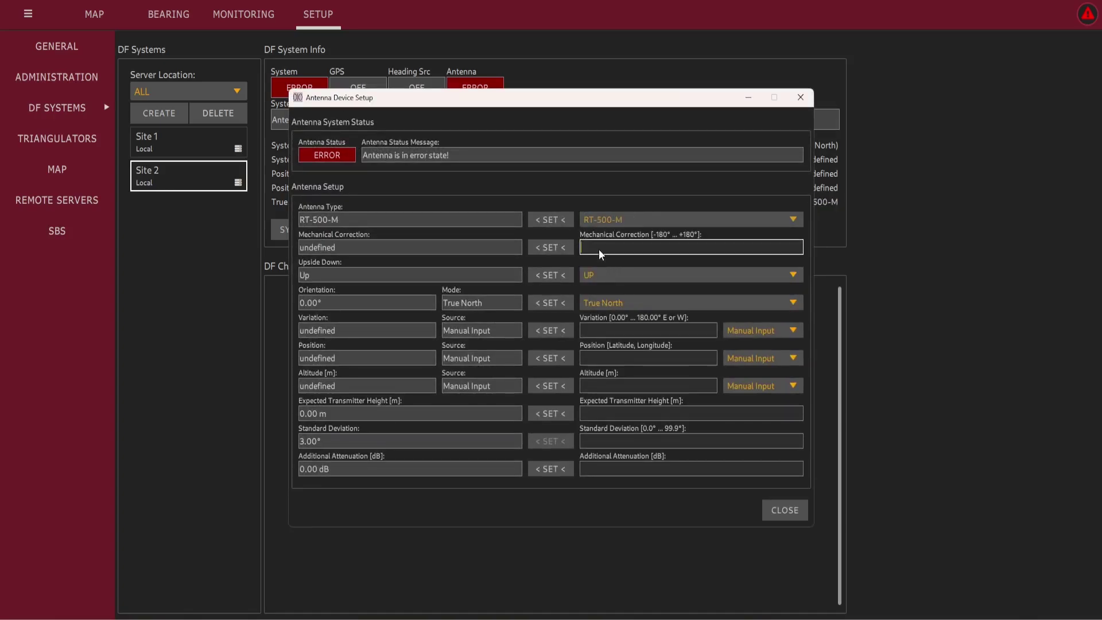
click(559, 250)
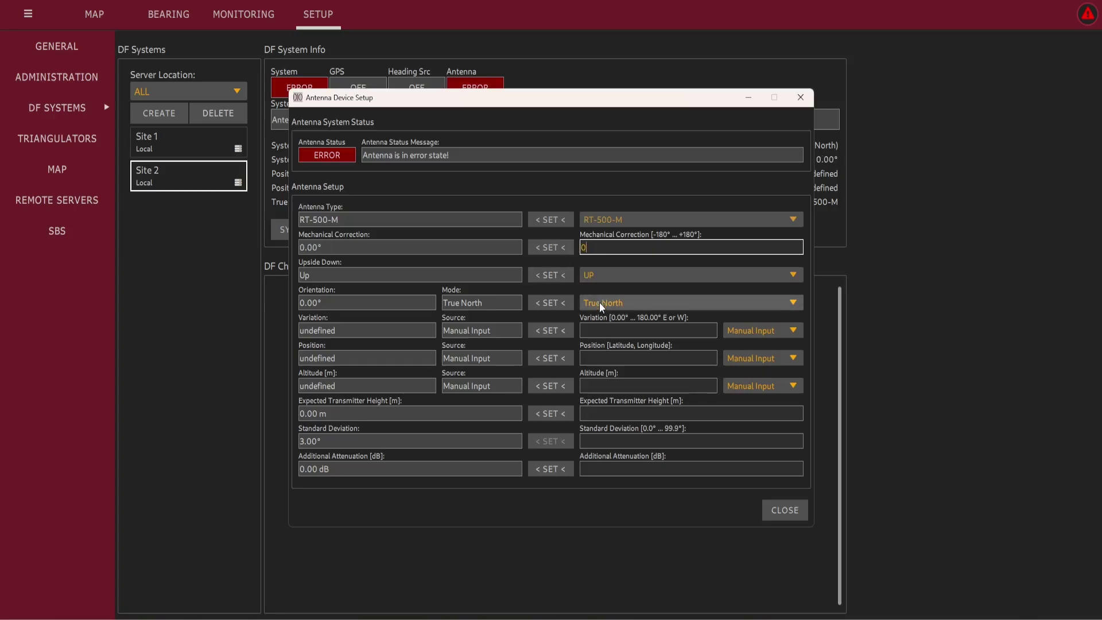
- Set Site 2's variation to 5°W and its antenna position to the copied coordinate 26°3.267'N 80°7.083'W
click(604, 329)
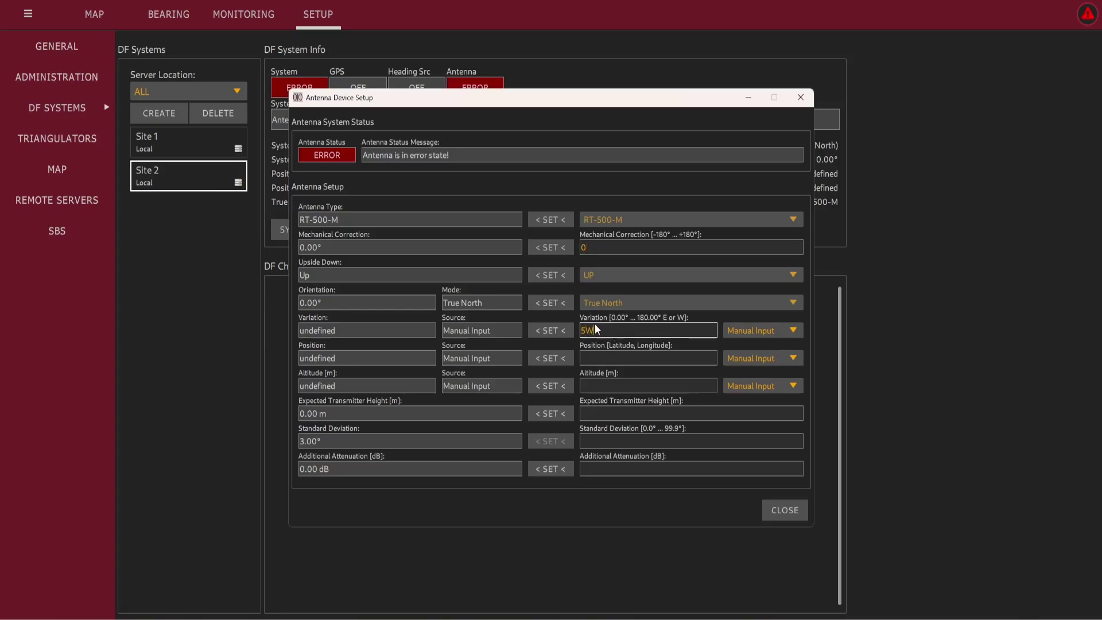
click(563, 331)
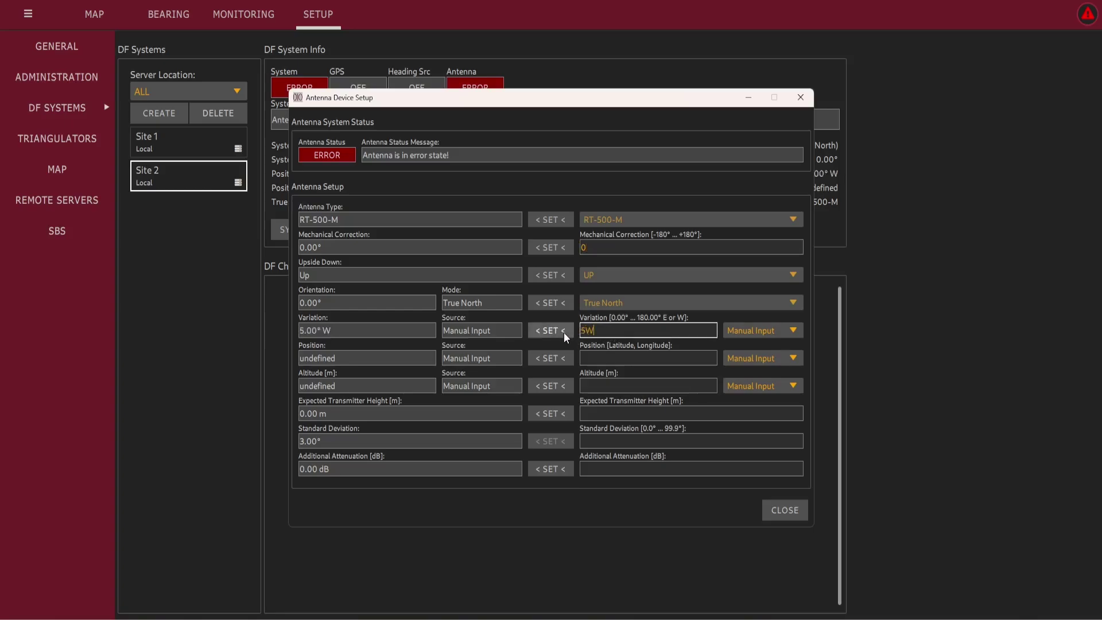
right_click(596, 363)
click(634, 370)
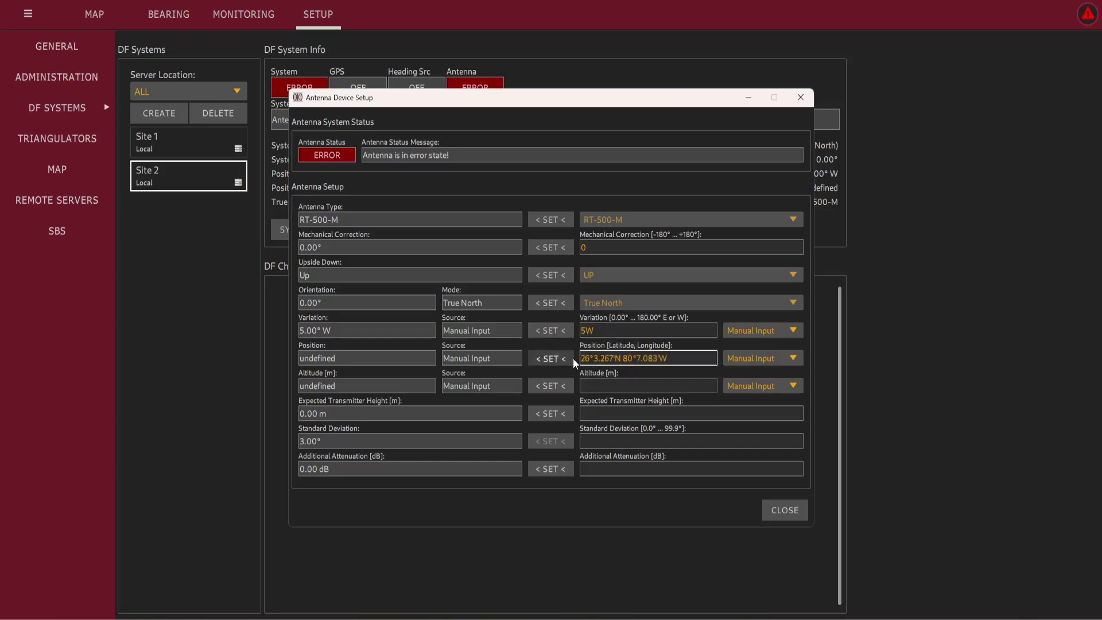
click(572, 359)
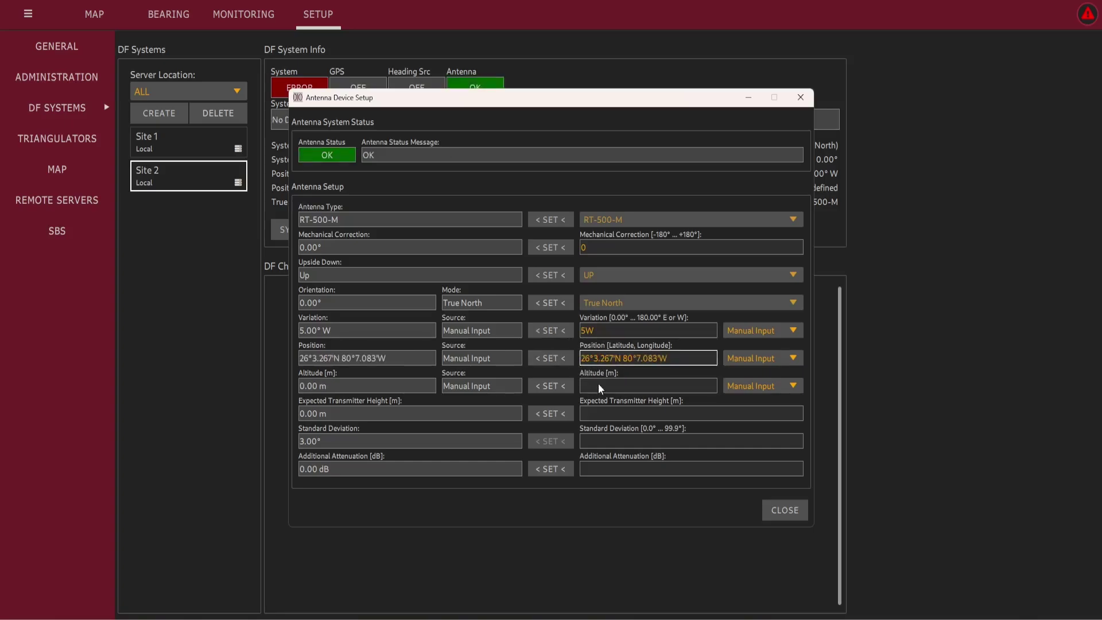
- Leave the antenna settings, check Site 2's marker on the map, and return to the DF systems setup
click(769, 515)
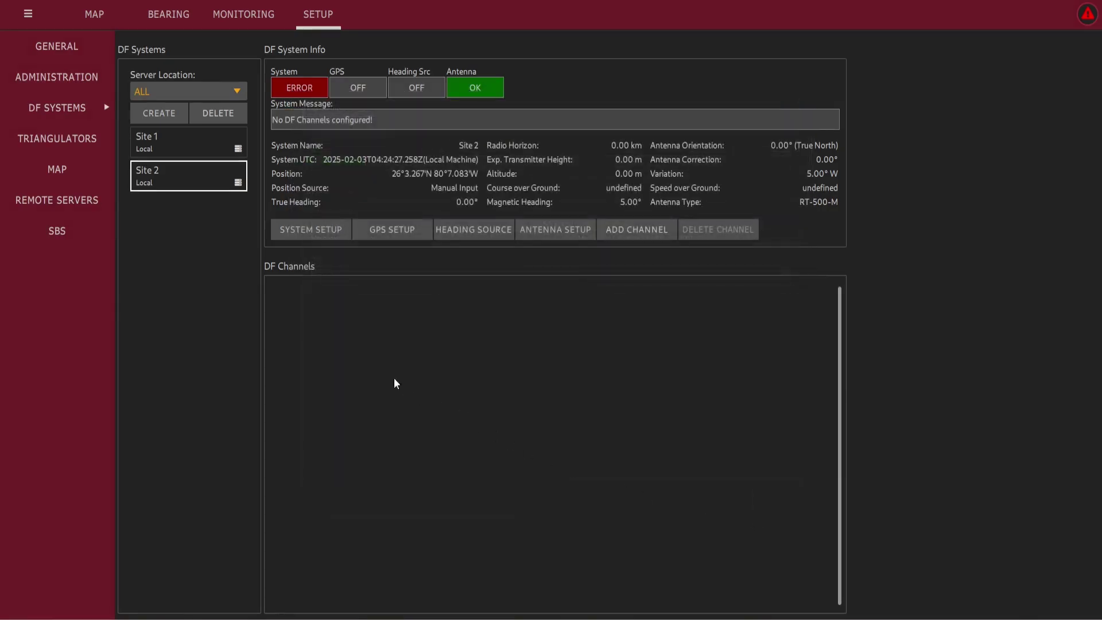
click(96, 13)
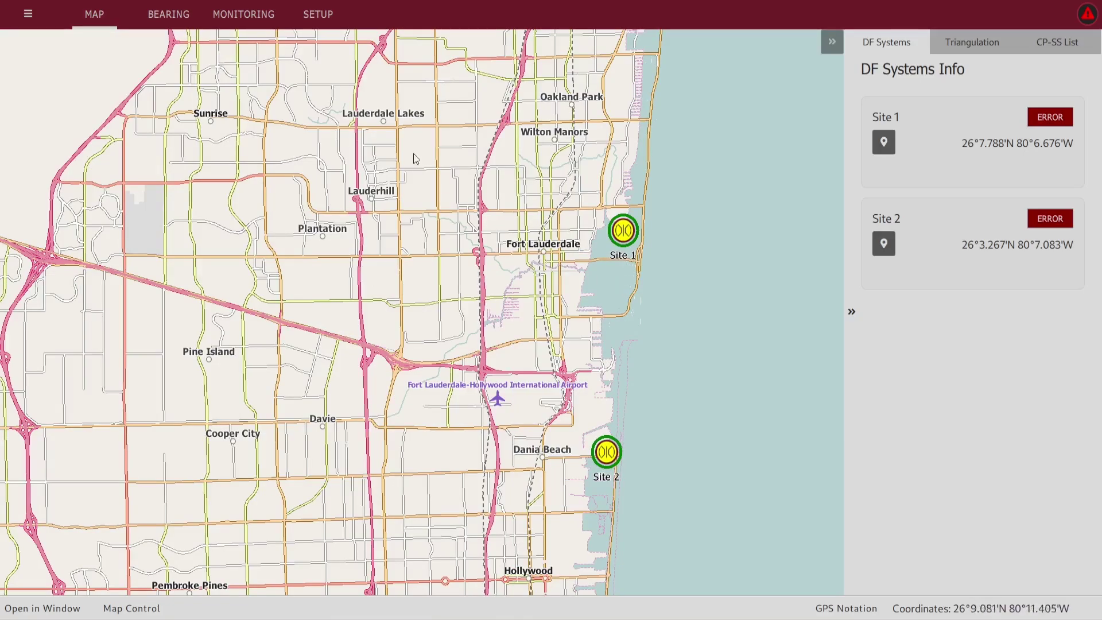
click(301, 23)
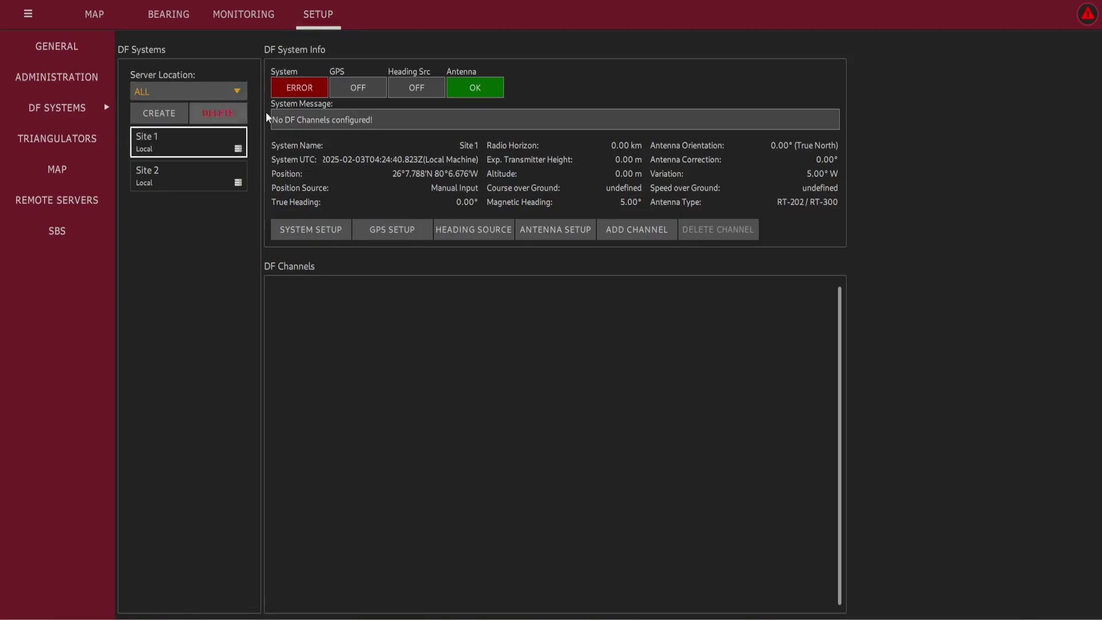
- Add a DF channel to Site 1 and set its protocol type to RT-300
click(623, 227)
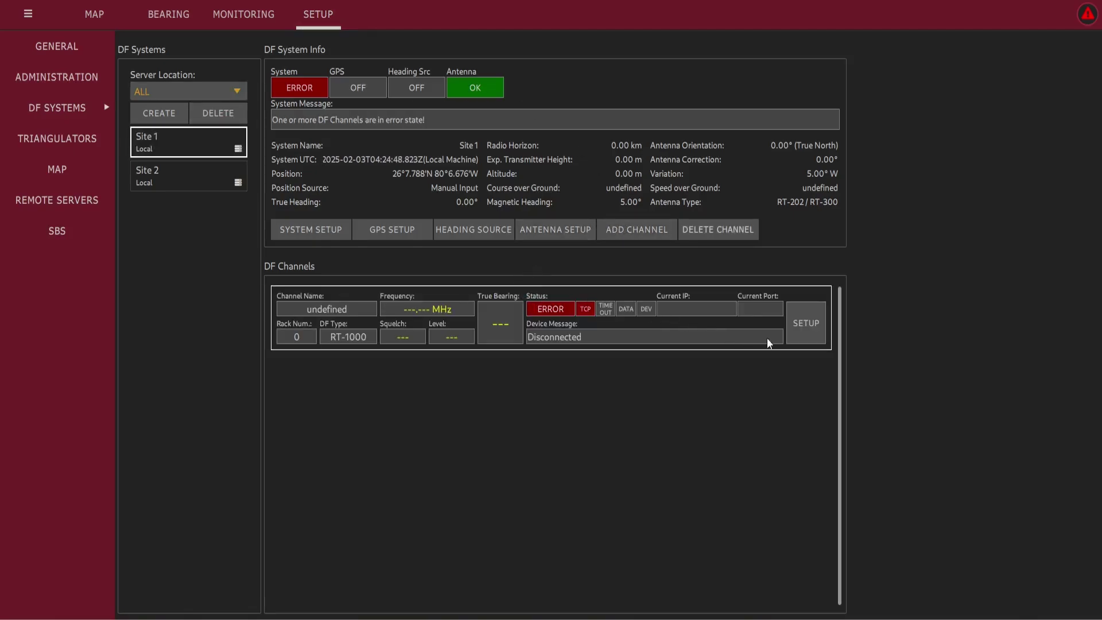
click(801, 338)
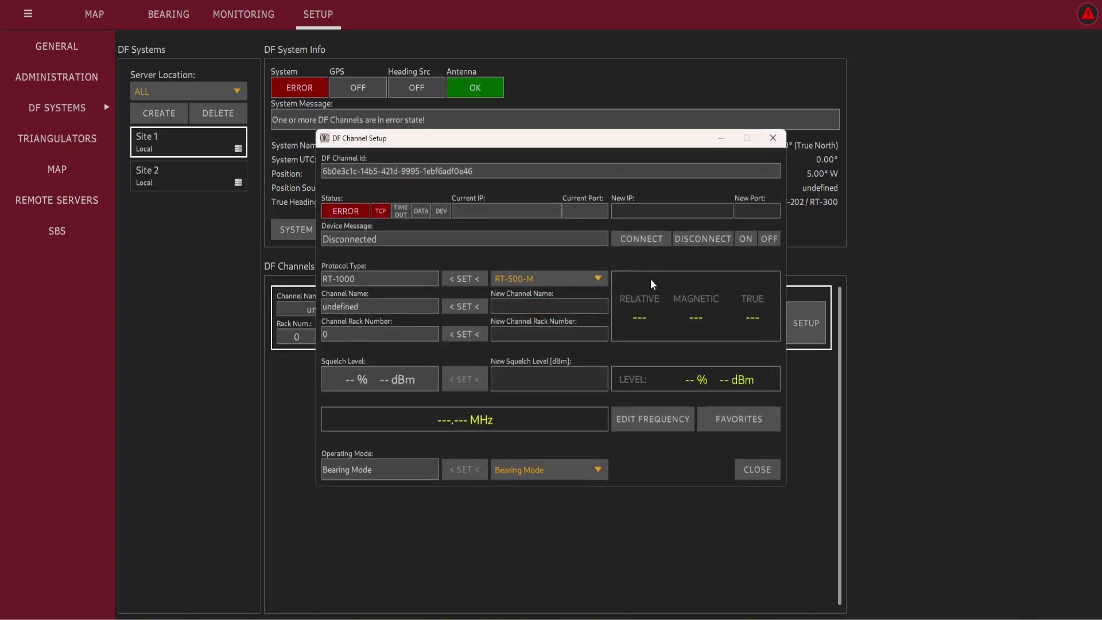
click(552, 281)
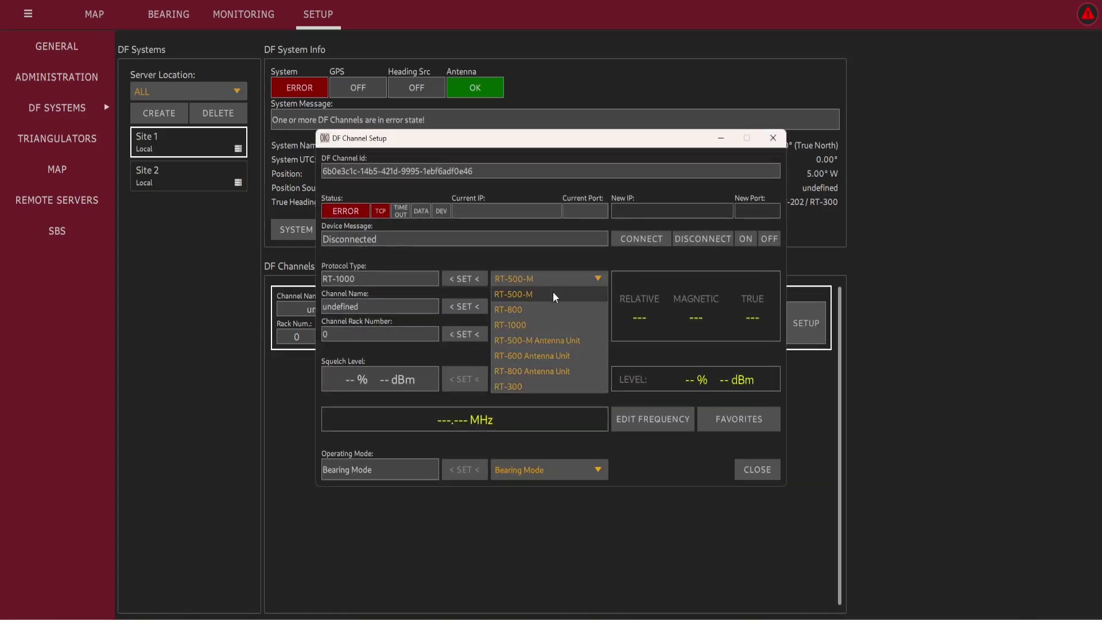
click(532, 387)
click(470, 281)
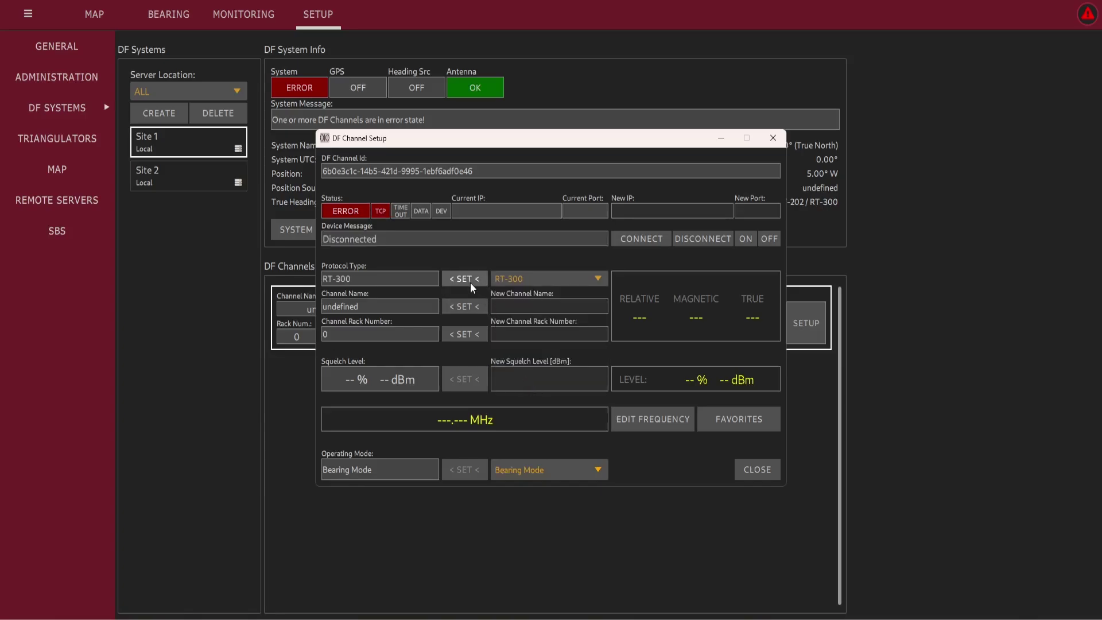
- Name Site 1's new channel RT-300, leaving the rack number at its default
click(505, 310)
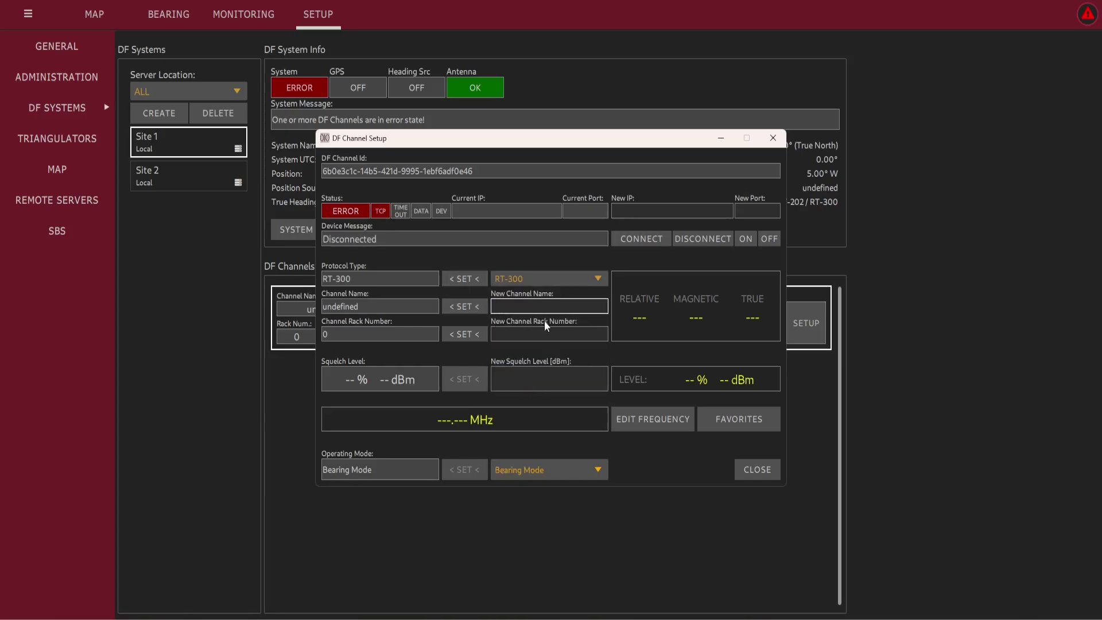
text(RT-300)
click(484, 311)
click(519, 339)
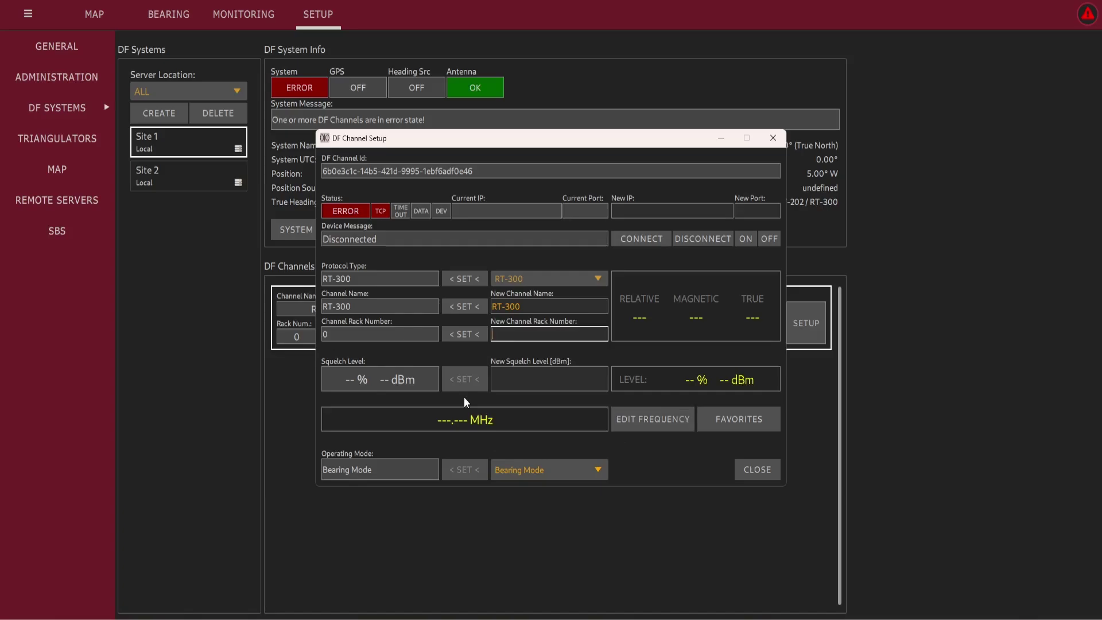
- Connect Site 1's channel to the direction finder at IP 169.254.10.213, port 5001
click(672, 210)
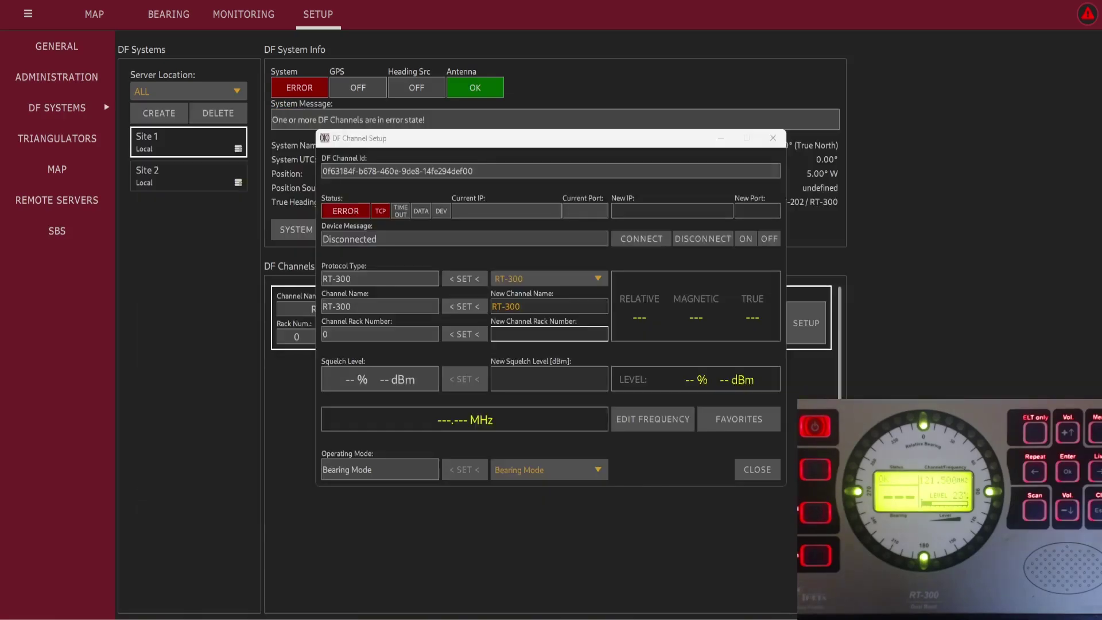
click(646, 216)
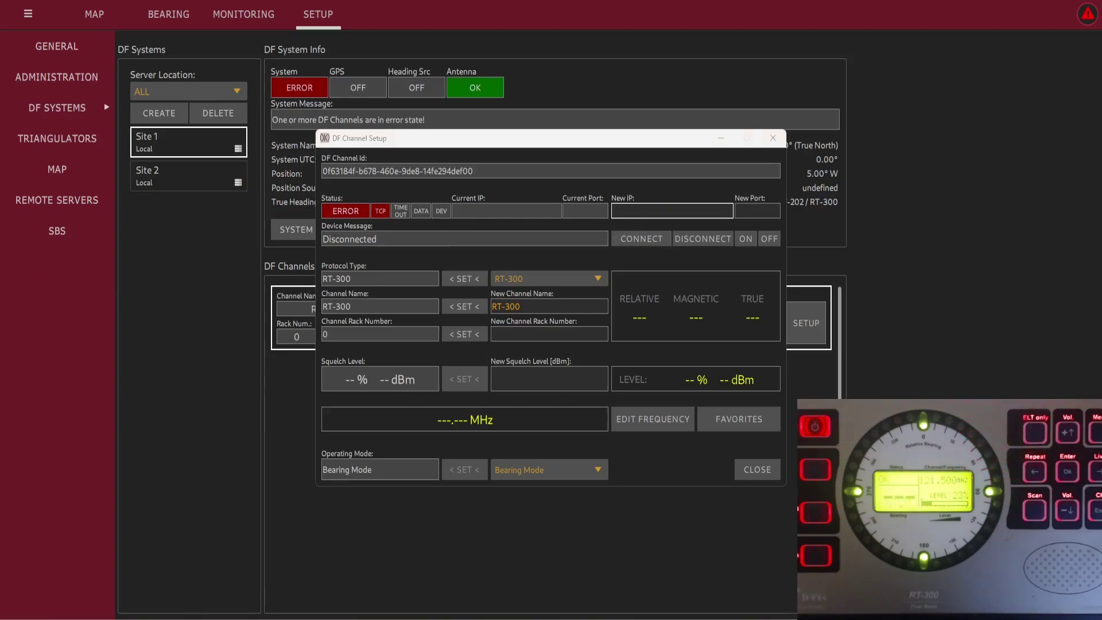
click(666, 212)
text(169.2)
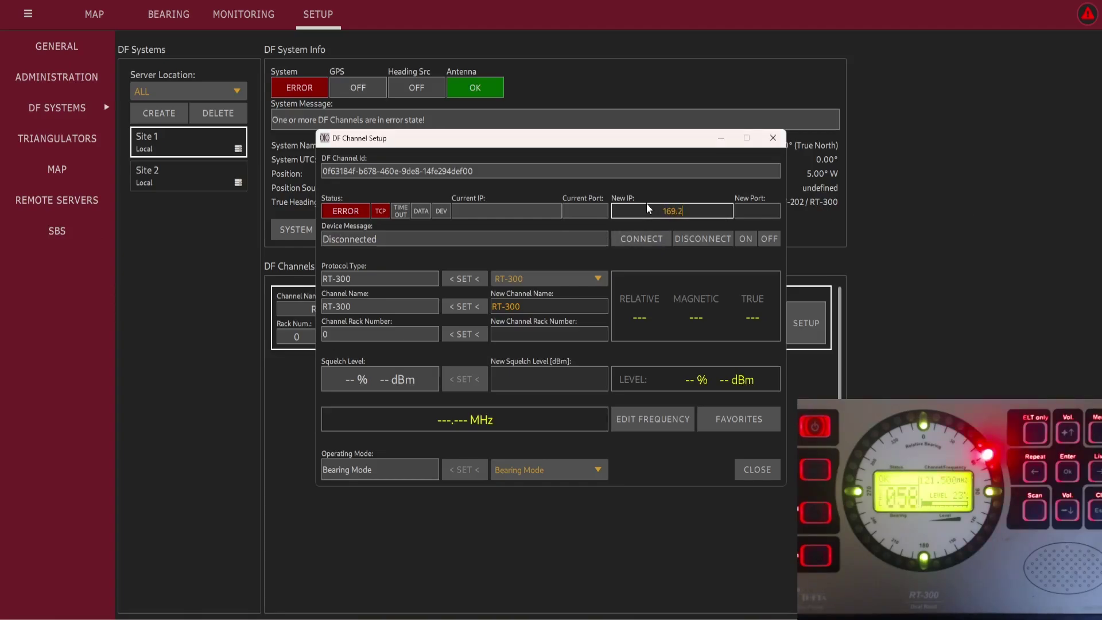
text(54.10.213)
click(758, 211)
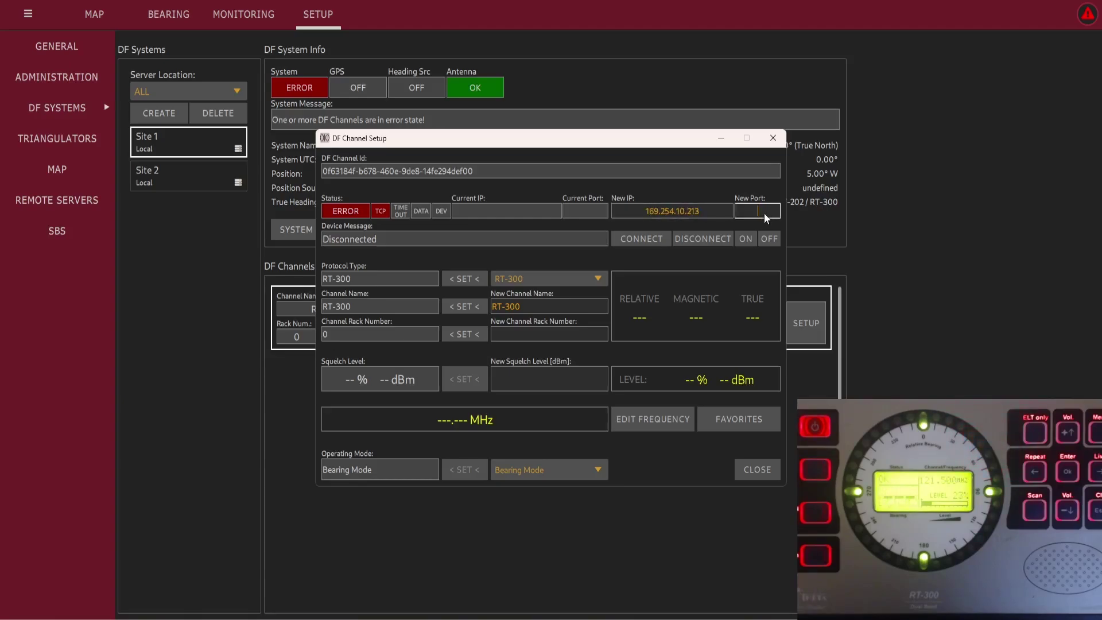
text(5001)
click(635, 241)
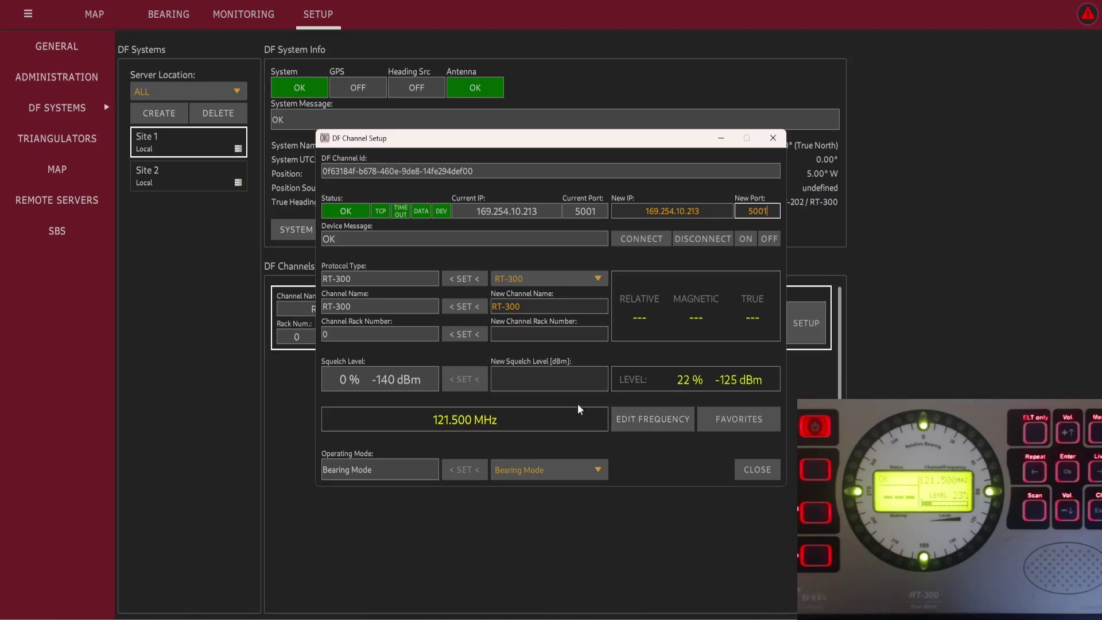
- Set the frequency of Site 1's RT-300 channel to 121.650 MHz
click(636, 421)
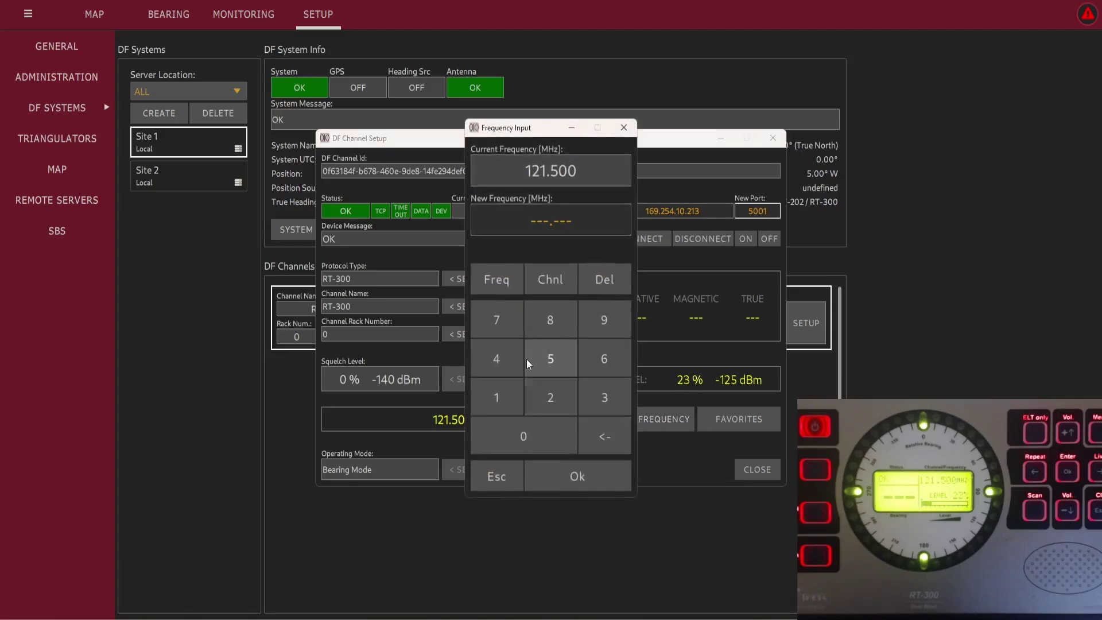
click(515, 409)
click(552, 403)
click(503, 401)
click(607, 365)
click(550, 359)
click(560, 433)
click(563, 477)
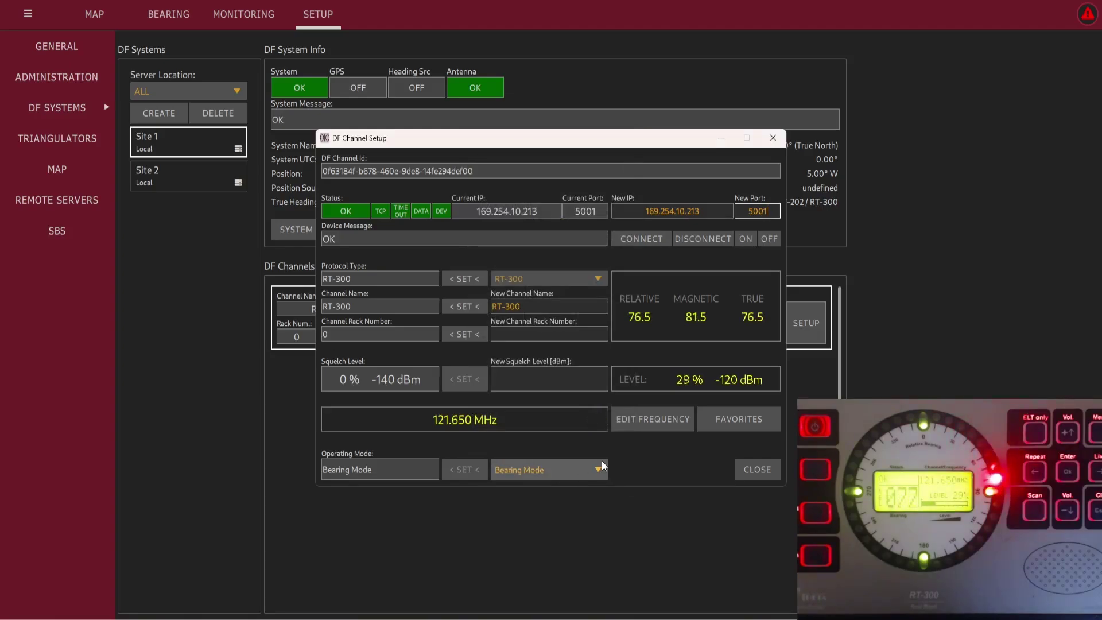
- Leave the channel settings, check Site 1's bearing line on the map, and return to the DF systems setup
click(756, 469)
click(94, 13)
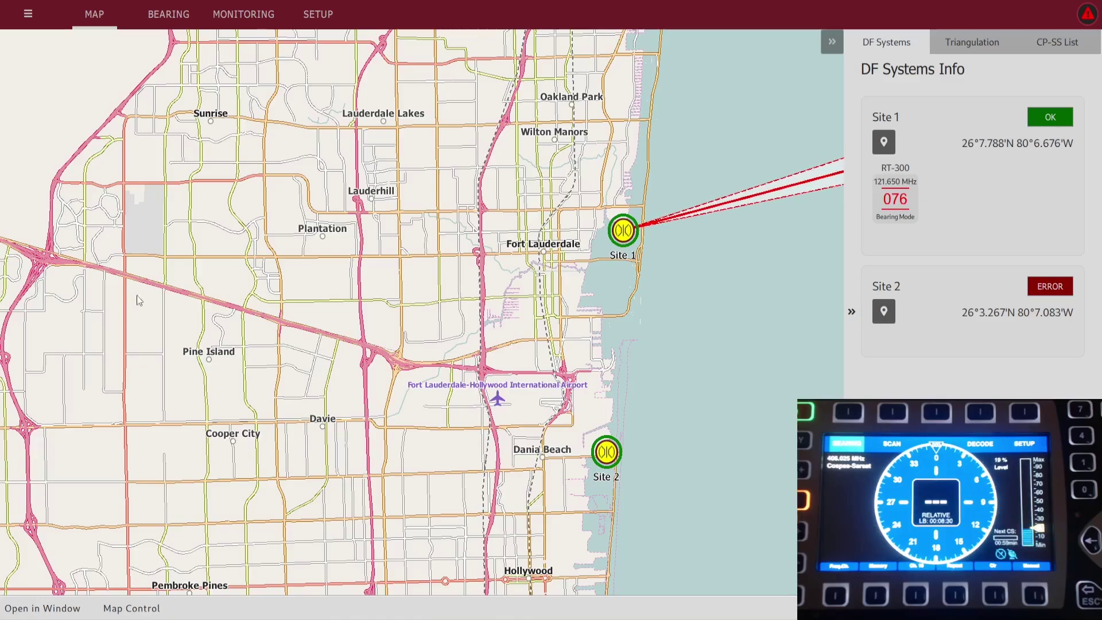
click(322, 19)
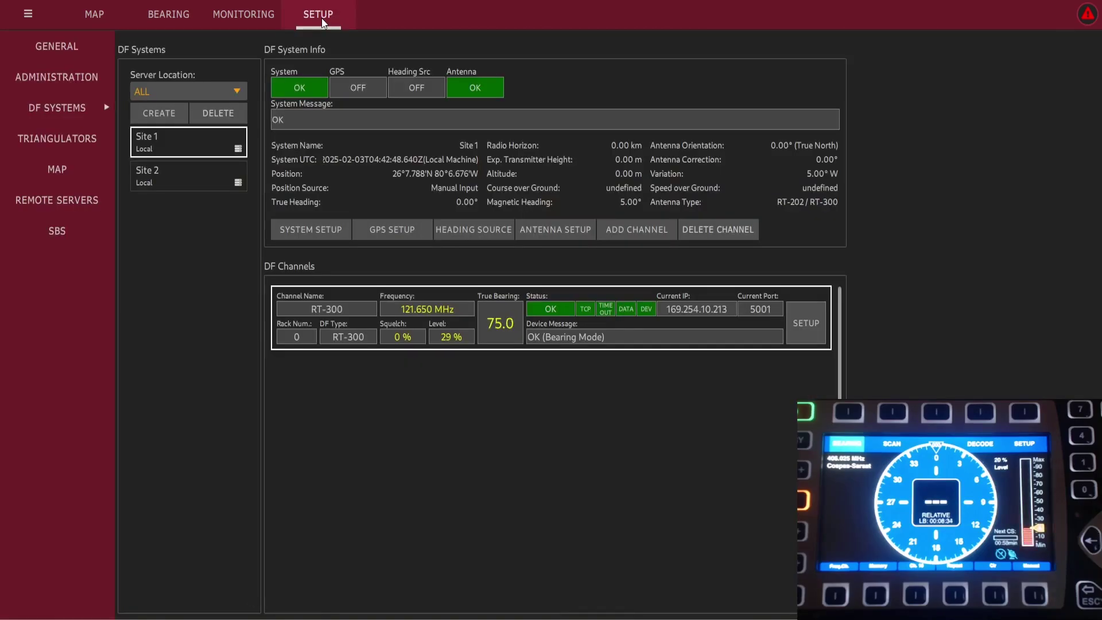
- Add a DF channel to Site 2 and set its protocol type to RT-500-M
click(167, 189)
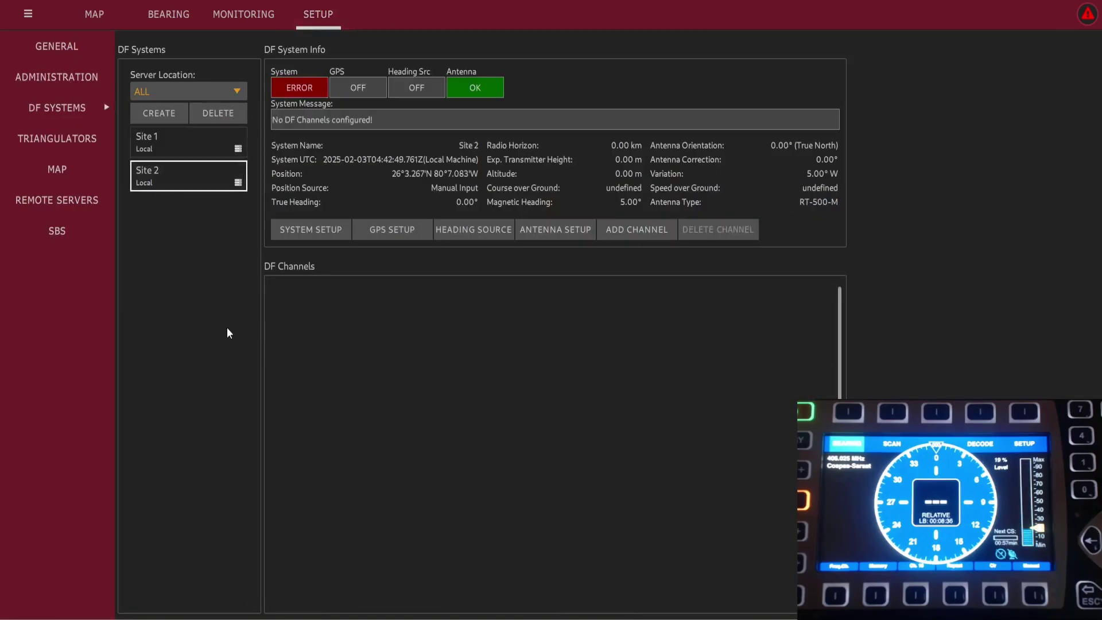
click(647, 228)
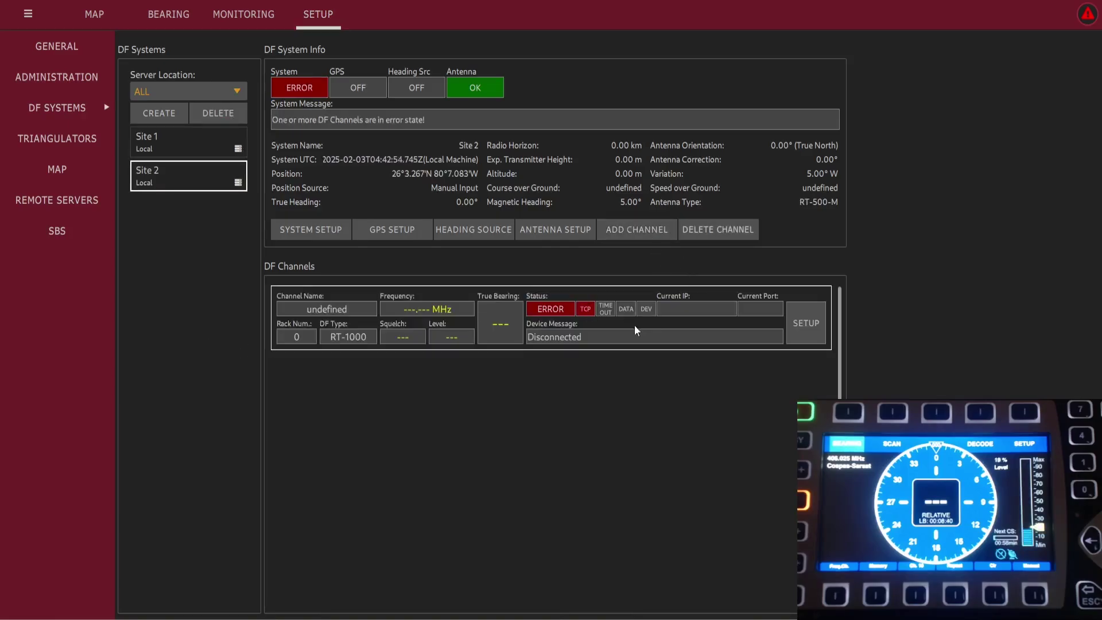
click(809, 325)
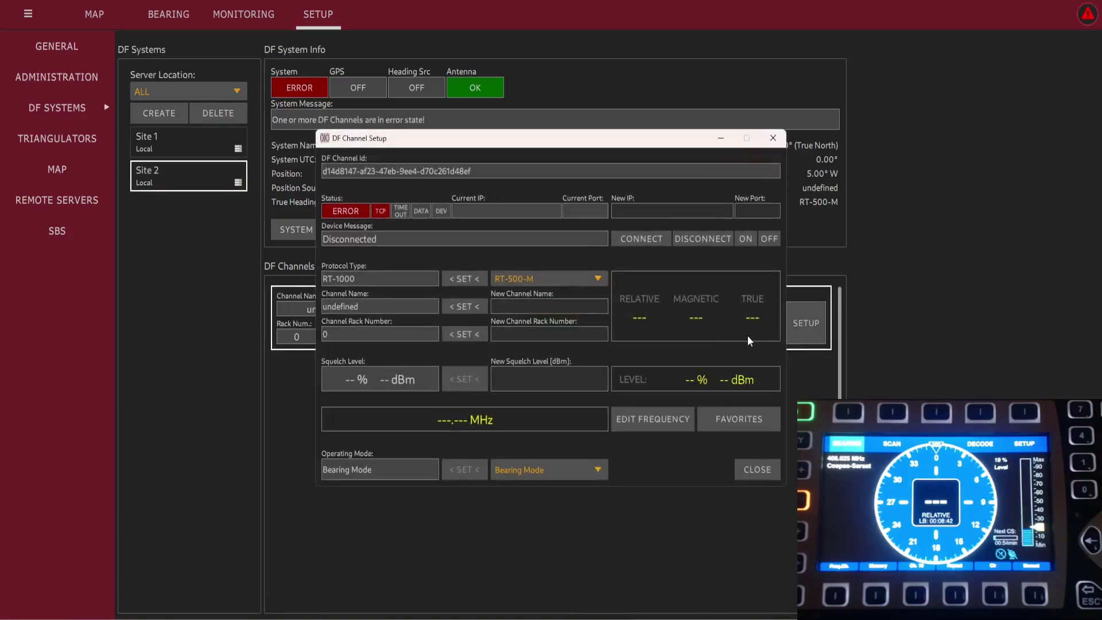
click(528, 279)
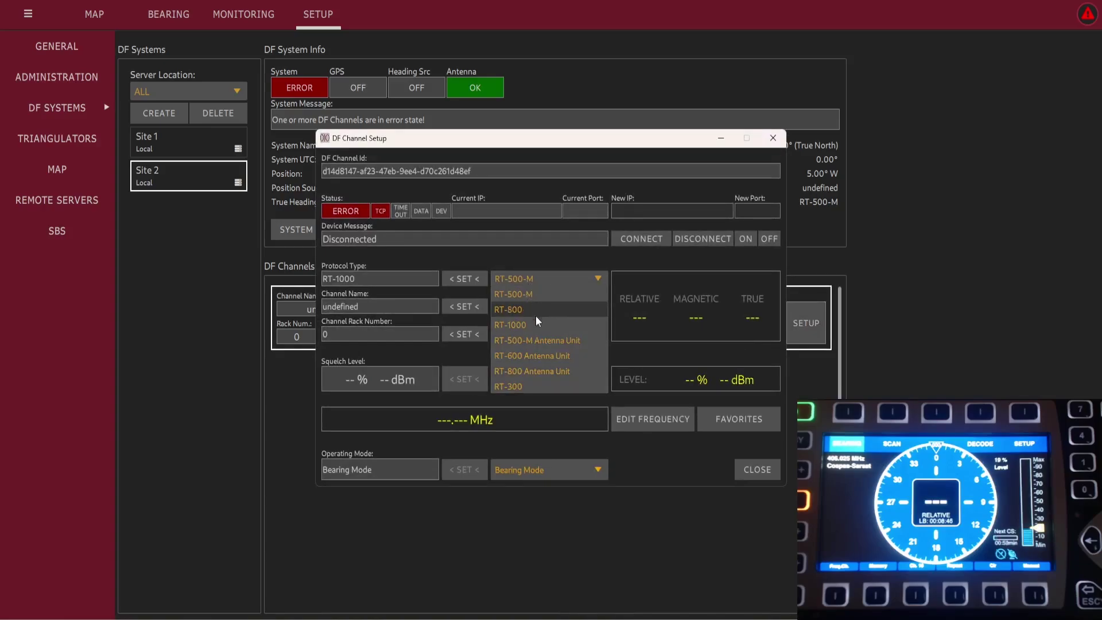
click(470, 280)
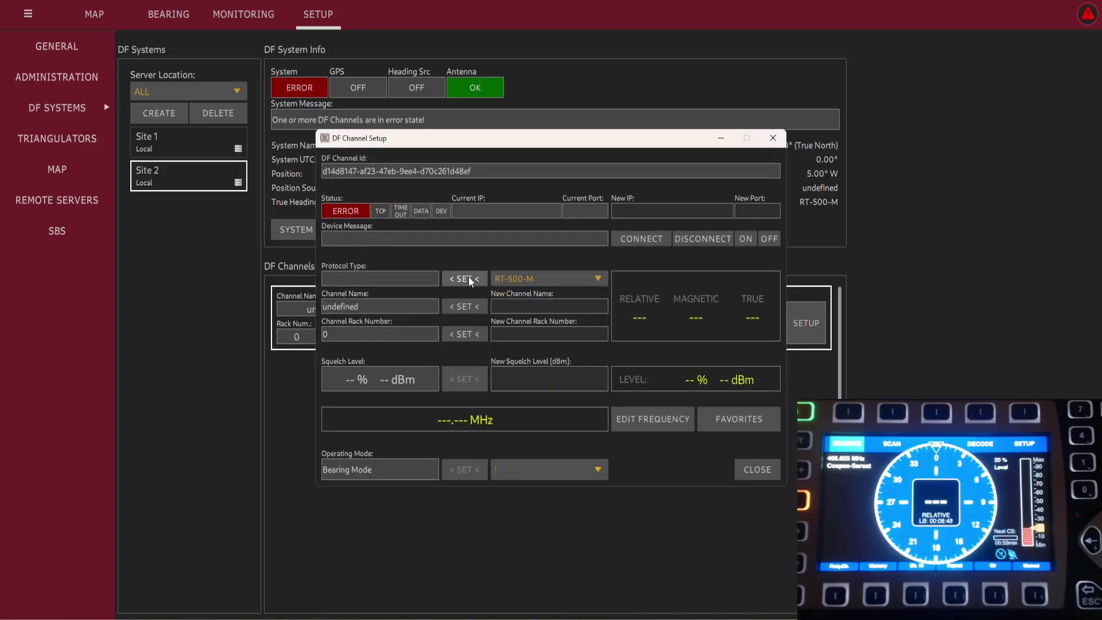
- Name Site 2's new channel RT-500-M
click(526, 307)
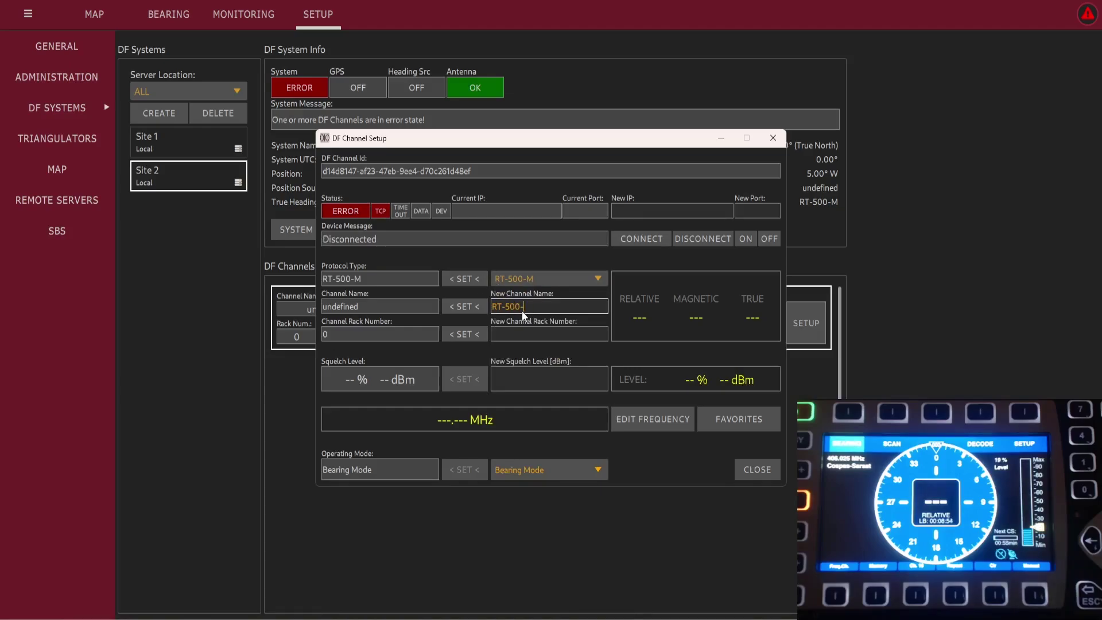
text(RT-500-M)
click(464, 306)
- Connect Site 2's channel to the direction finder at IP 169.254.66.5, port 9999
click(670, 213)
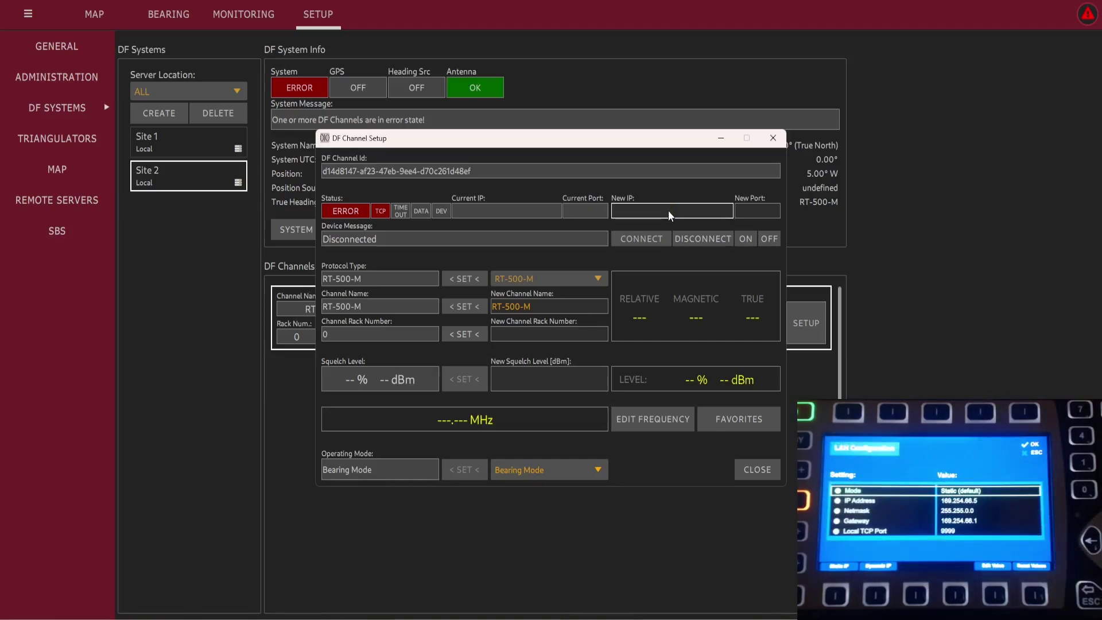
click(670, 215)
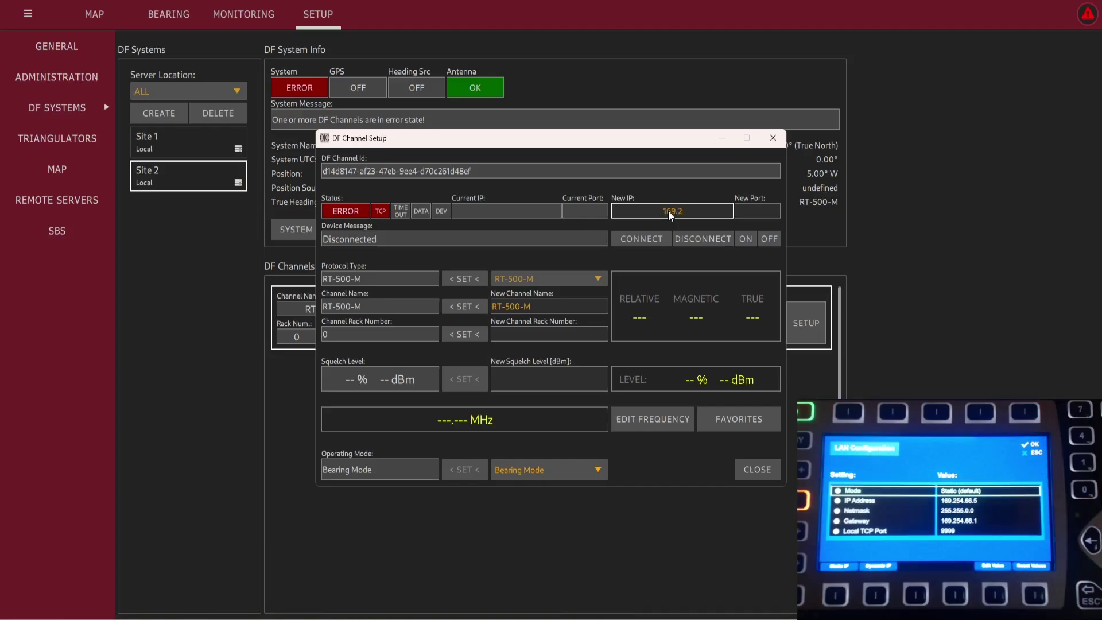
text(169.254.66.5)
click(752, 212)
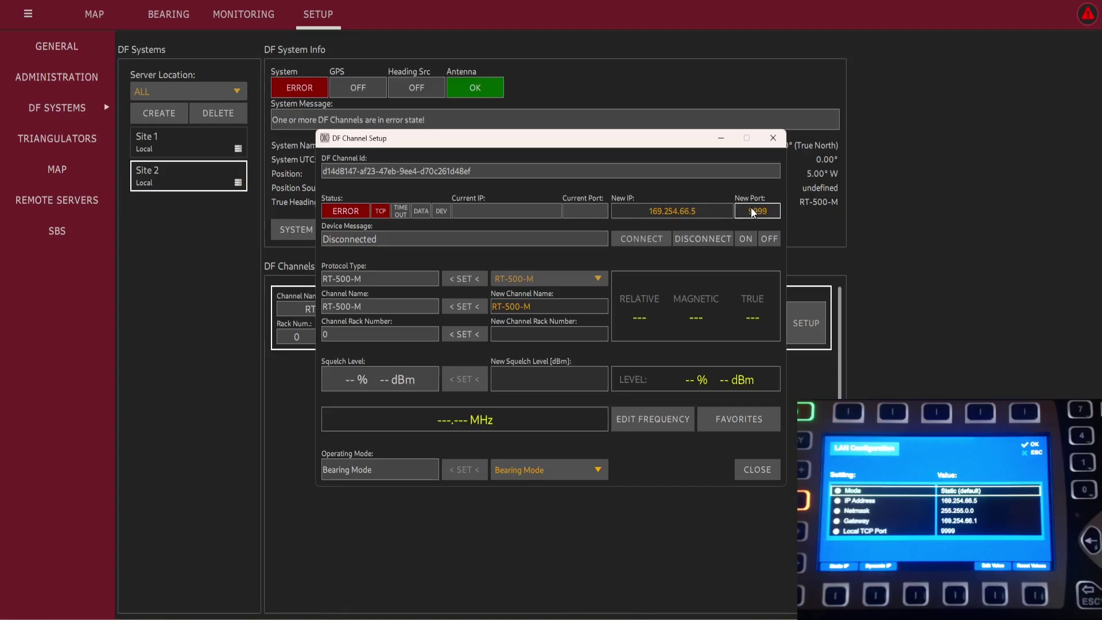
click(656, 243)
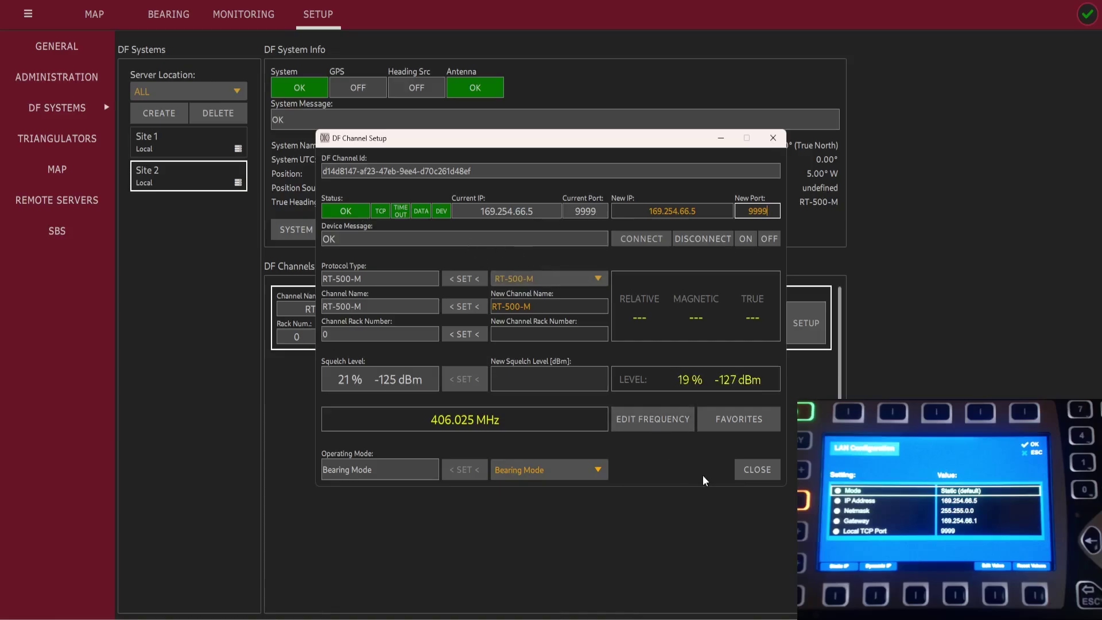
- Leave the channel settings and check Site 1 and Site 2 with their bearing information on the map
click(745, 479)
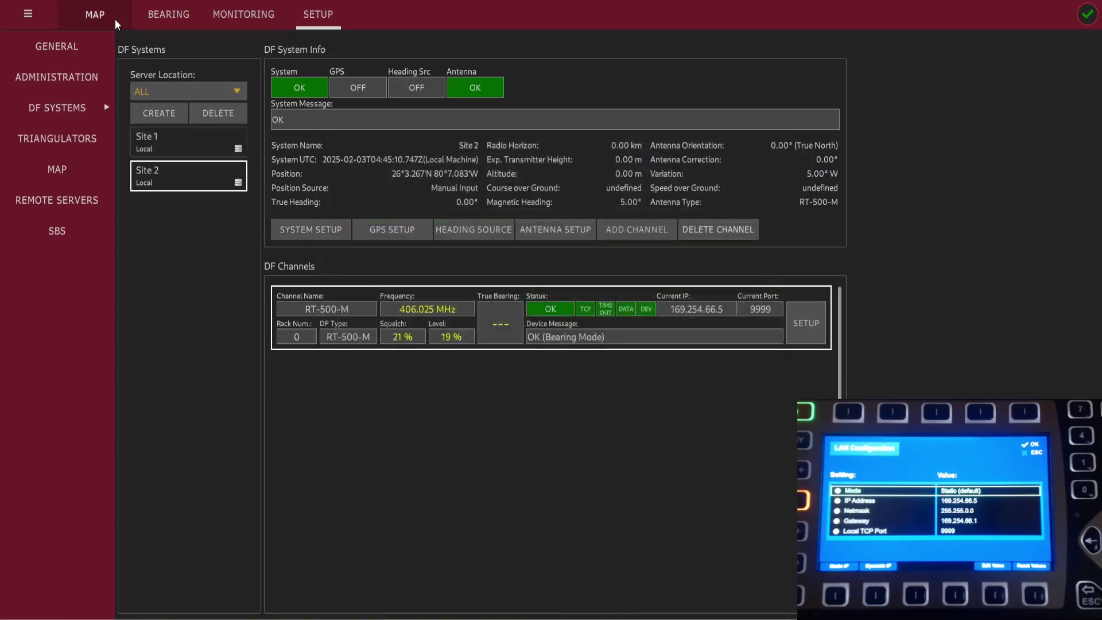
click(97, 16)
drag(563, 382, 481, 367)
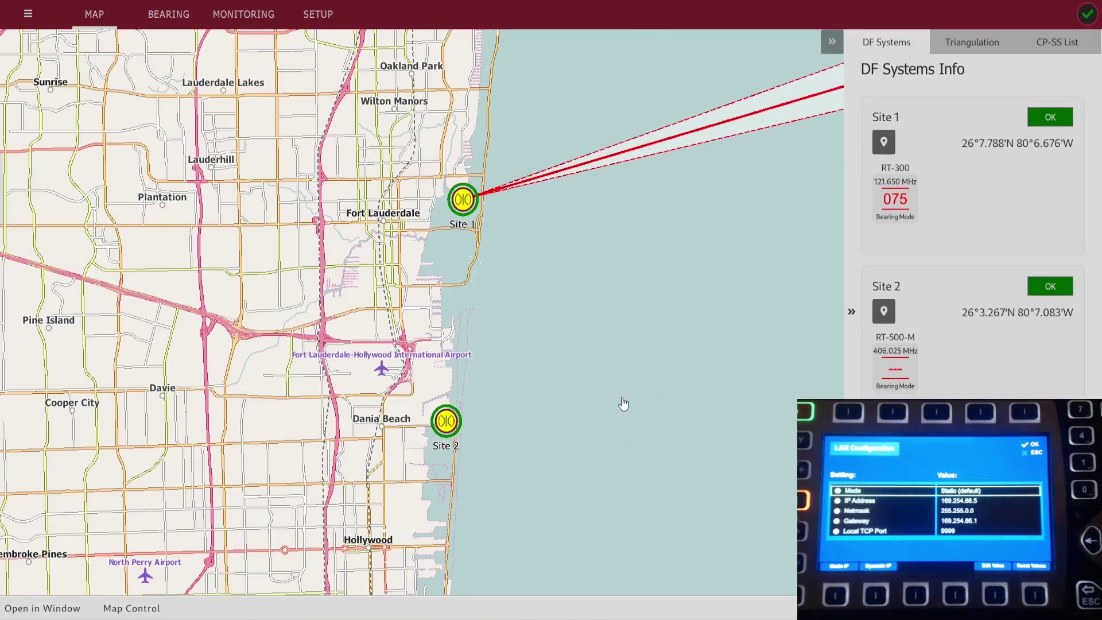
drag(624, 404, 551, 463)
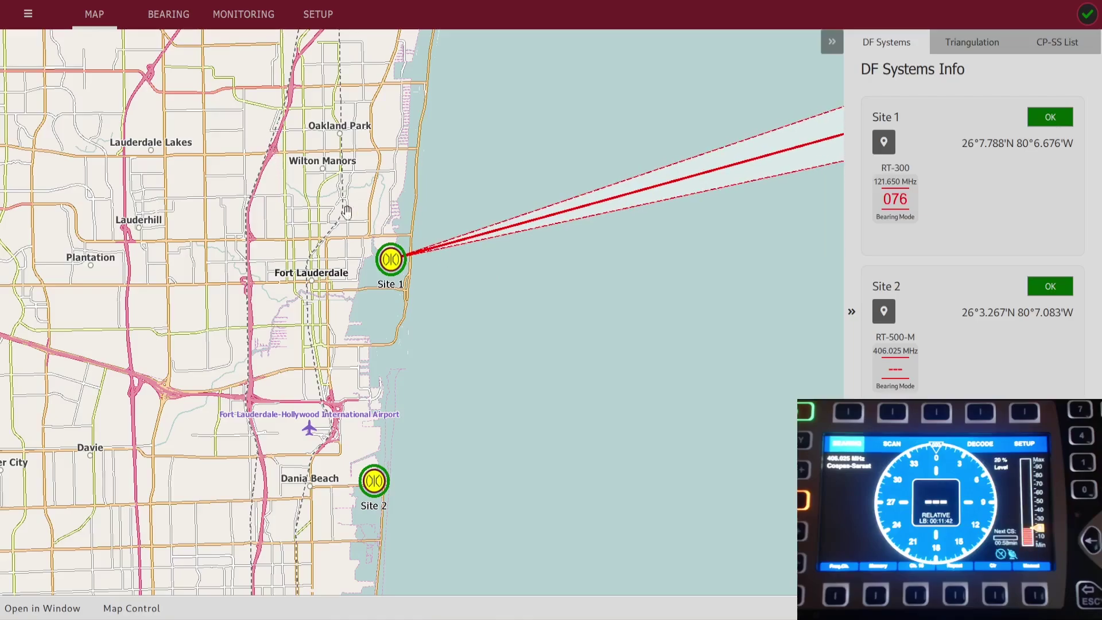
- Set the frequency of Site 2's RT-500-M channel to 121.650 MHz from the bearing display
click(168, 28)
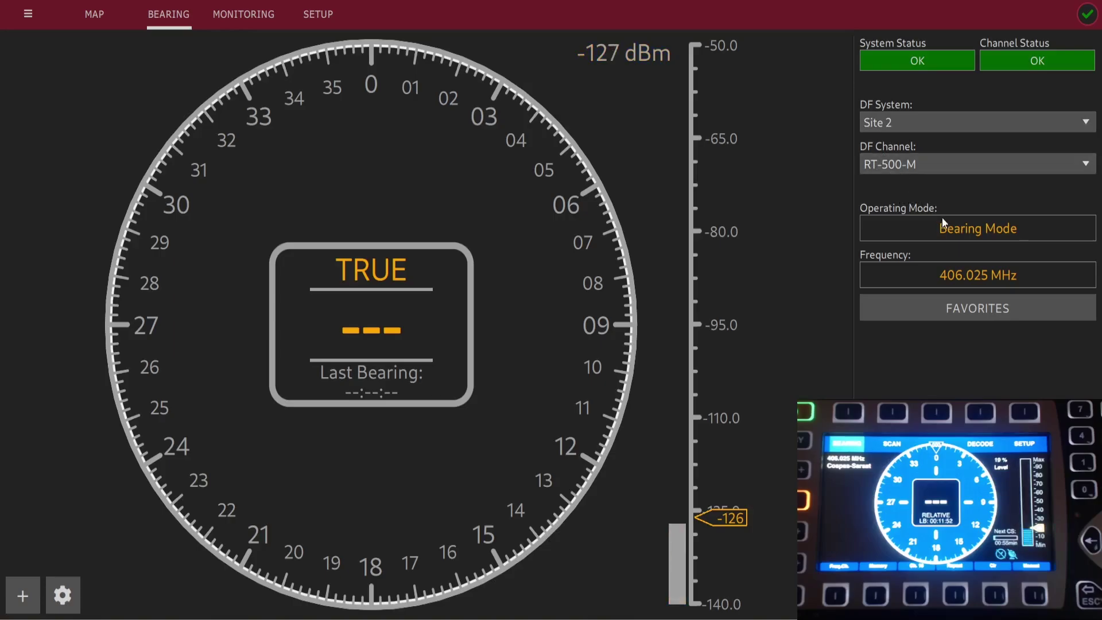
click(975, 274)
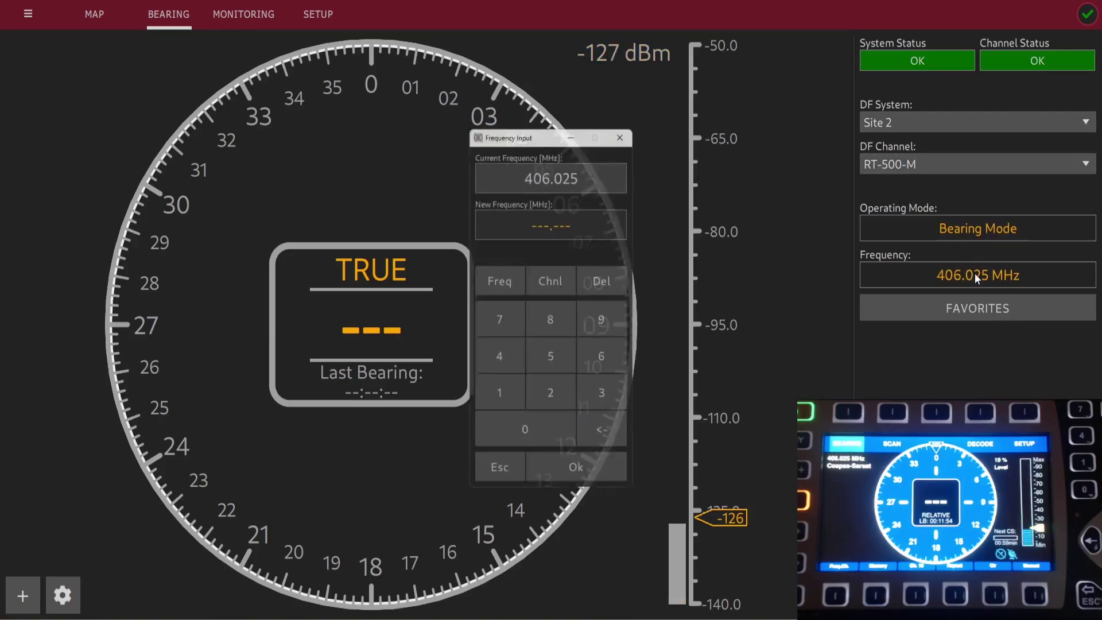
click(513, 405)
click(536, 403)
click(508, 400)
click(581, 370)
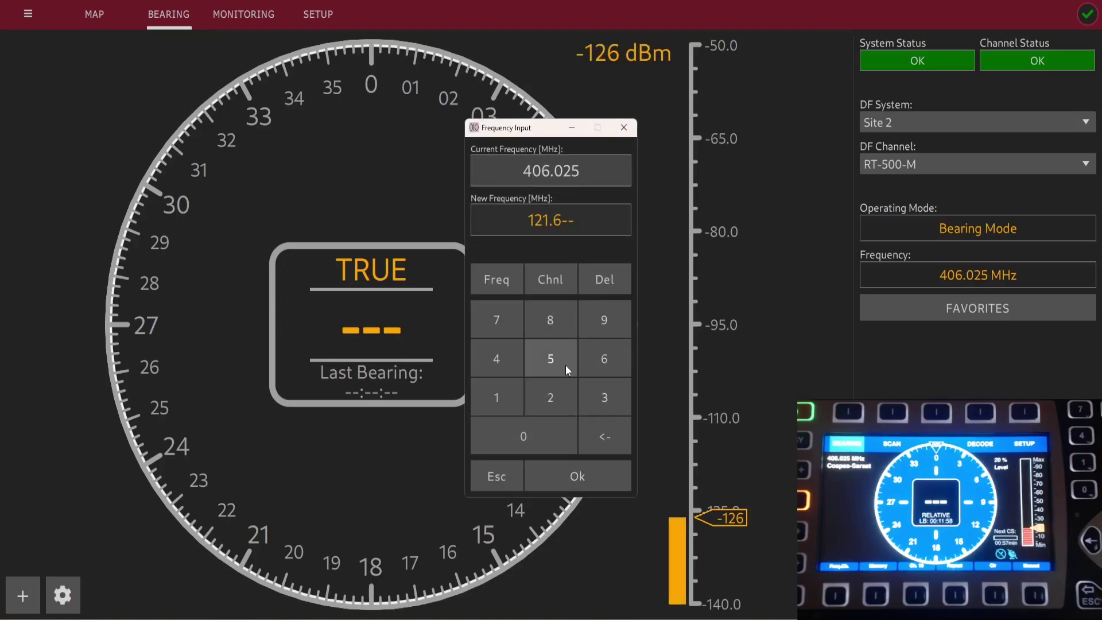
click(566, 365)
click(538, 425)
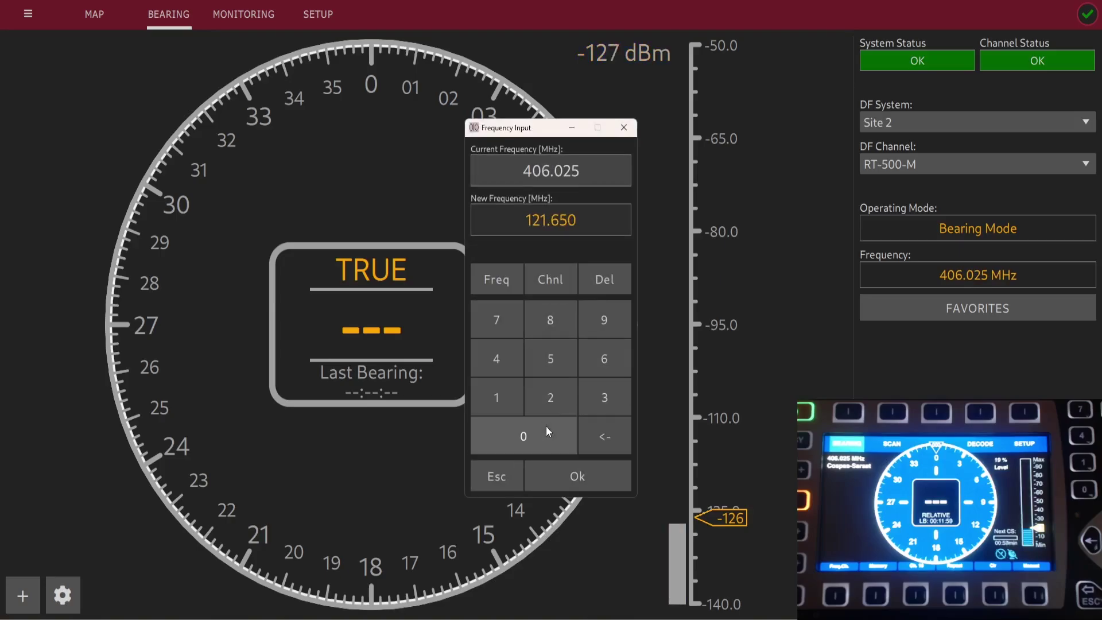
click(571, 477)
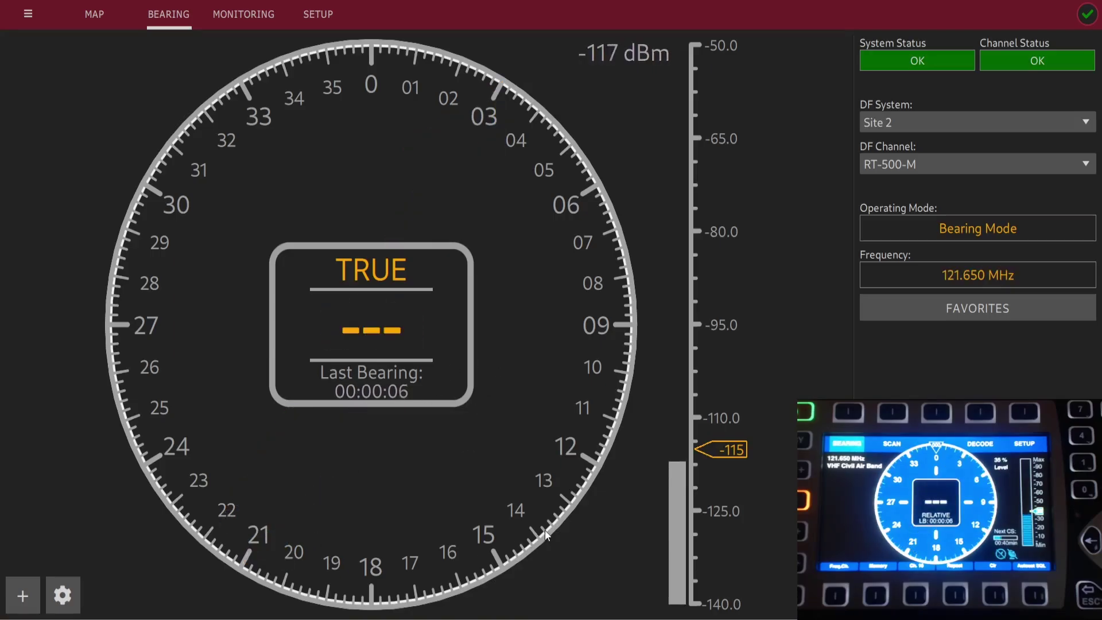
- Lower the squelch threshold of Site 2's channel to -121 dBm and check both sites' bearing lines on the map
drag(729, 450, 728, 487)
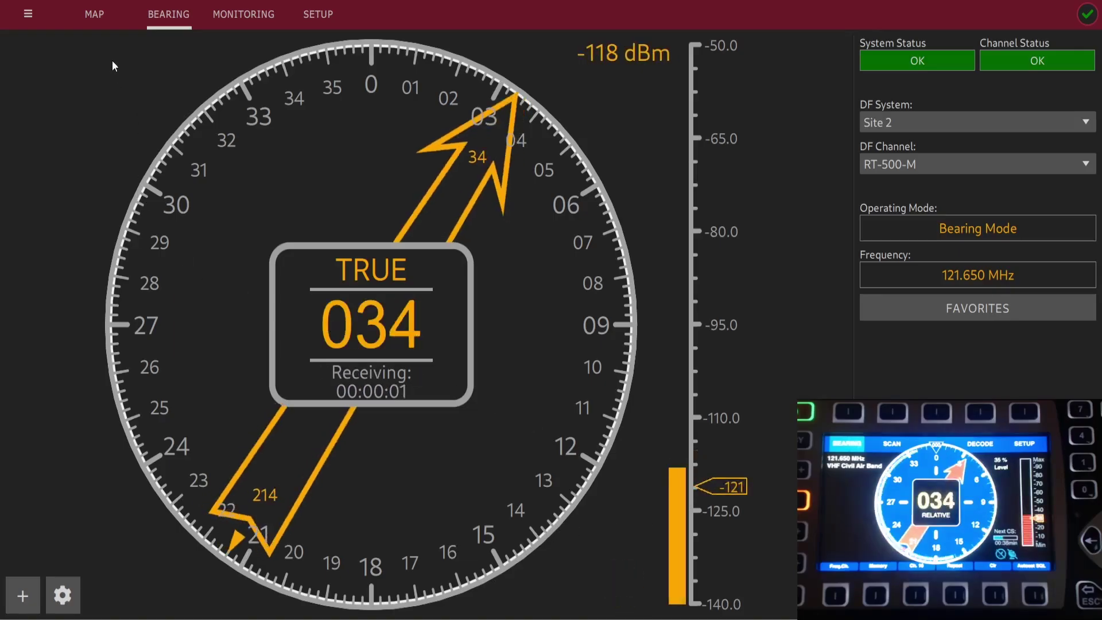
click(91, 26)
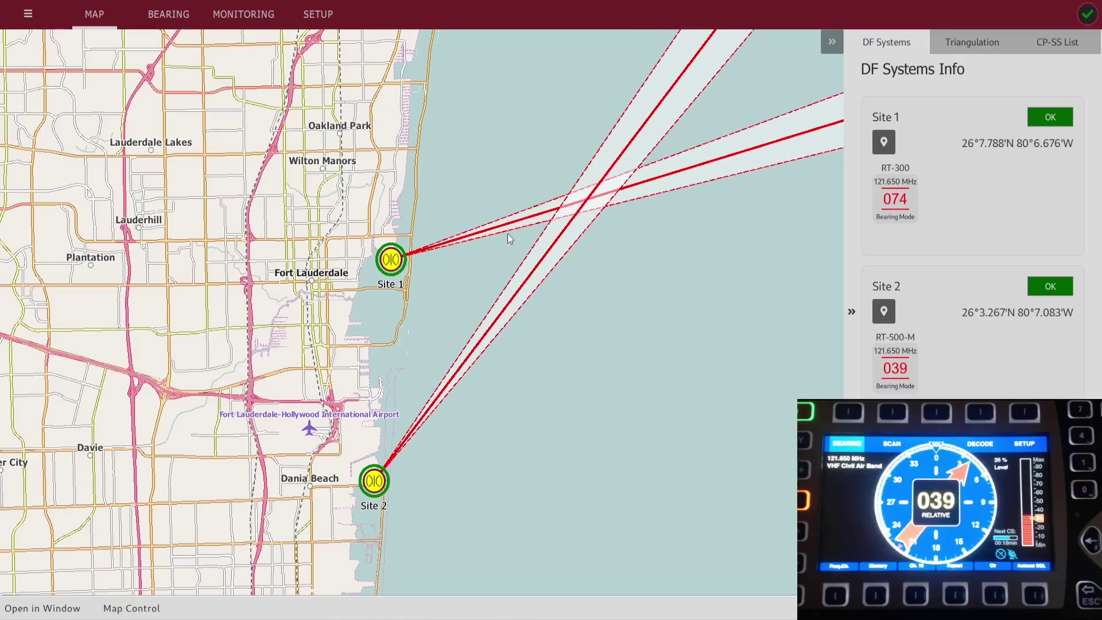
drag(469, 367, 439, 343)
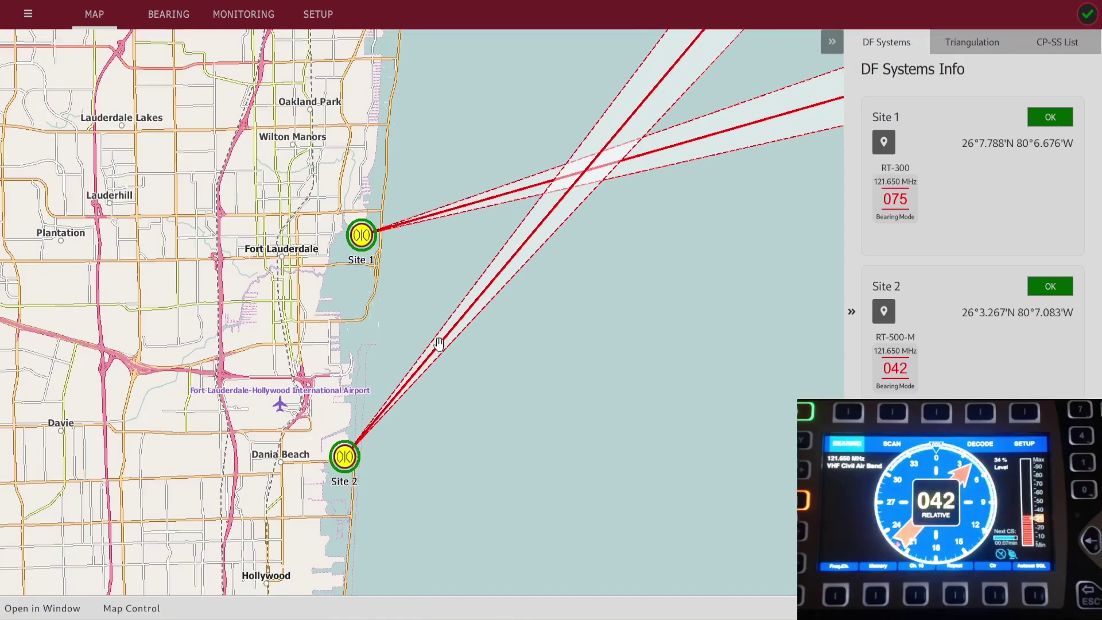